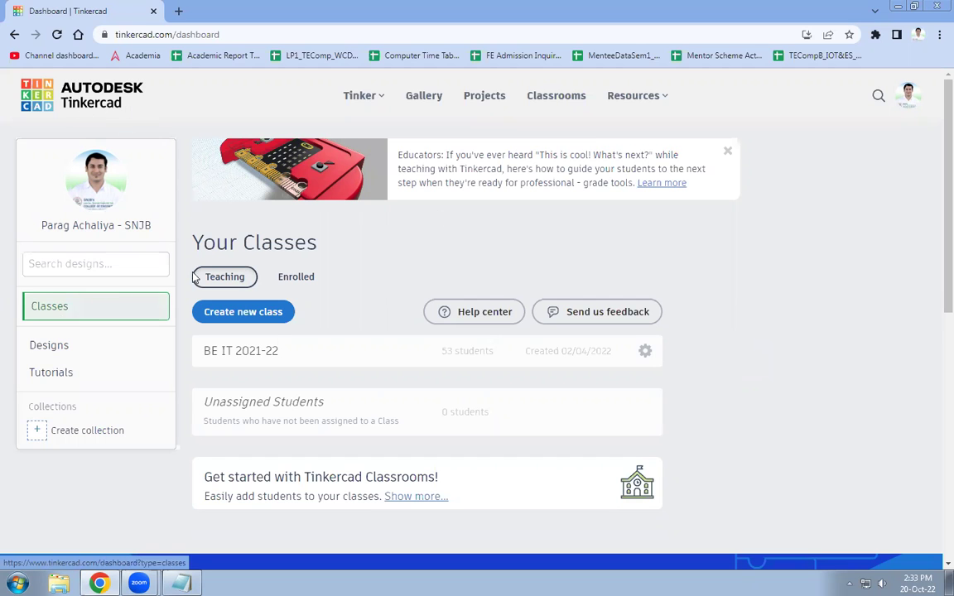
Step: Create a new circuit design from the designs dashboard
left_click(49, 346)
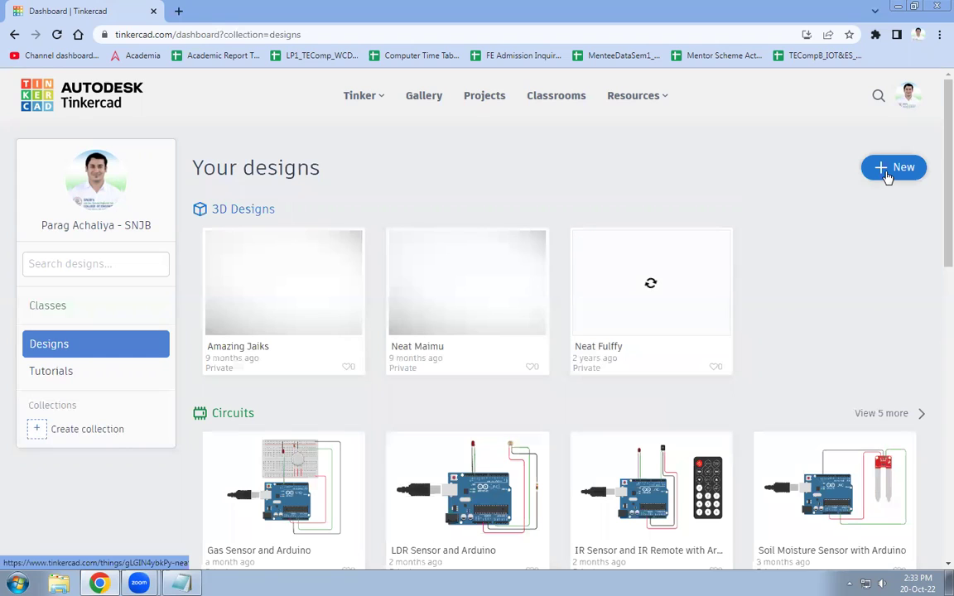
left_click(888, 170)
left_click(795, 248)
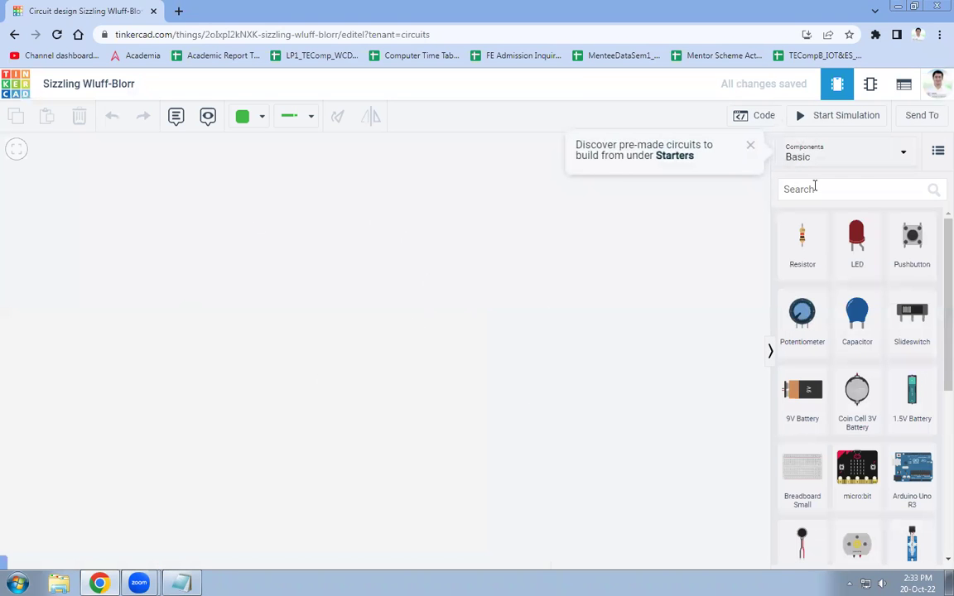
Step: Find the Arduino Uno R3 in the component library and place it on the empty canvas
left_click(849, 189)
type("ardu")
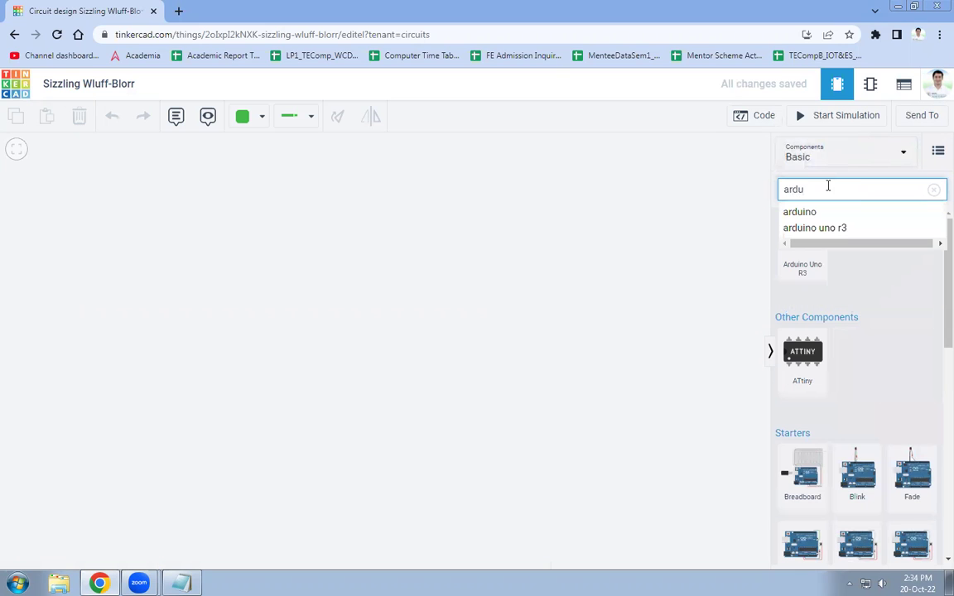
left_click(820, 228)
left_click_drag(800, 240, 341, 353)
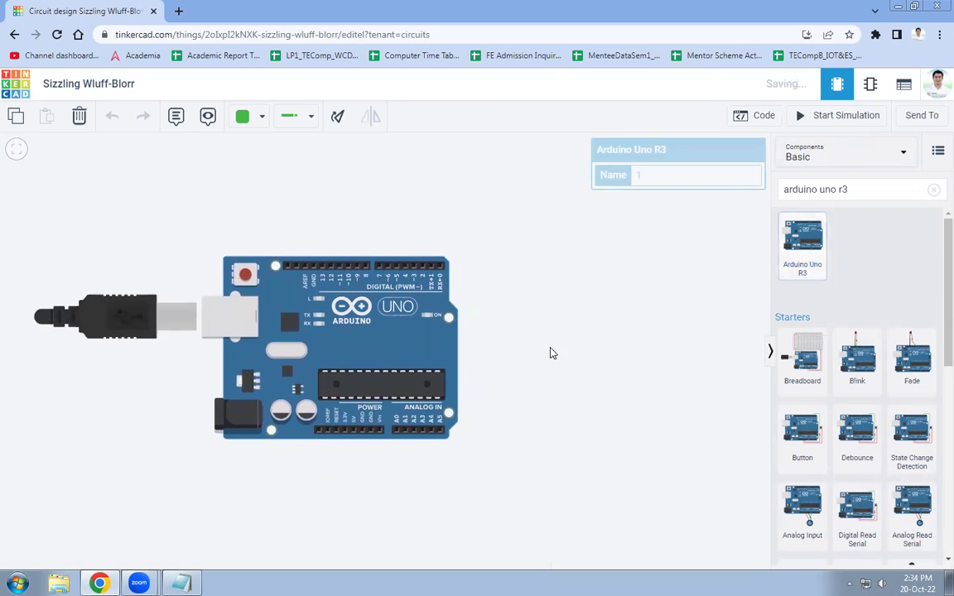
Step: Find the two-pin Tilt Sensor among all components, place it beside the Arduino's analog side, and rotate it to stand vertically
left_click(910, 152)
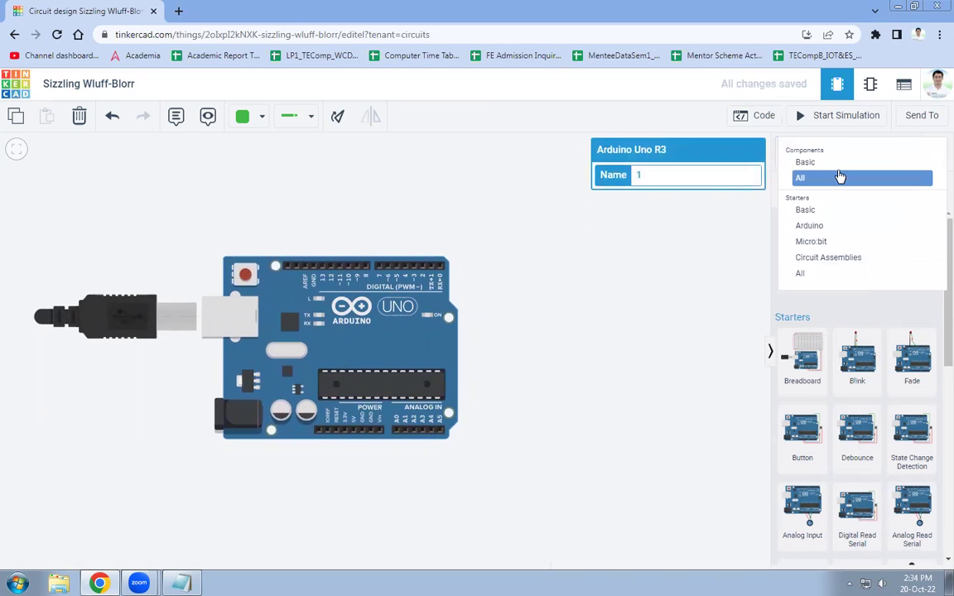
left_click(840, 180)
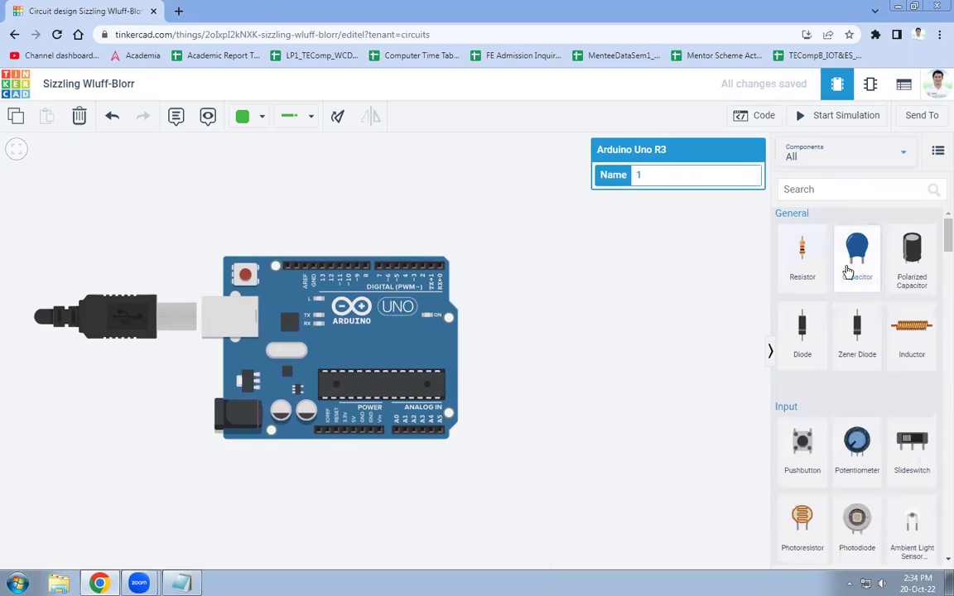
left_click(823, 188)
type("tilt")
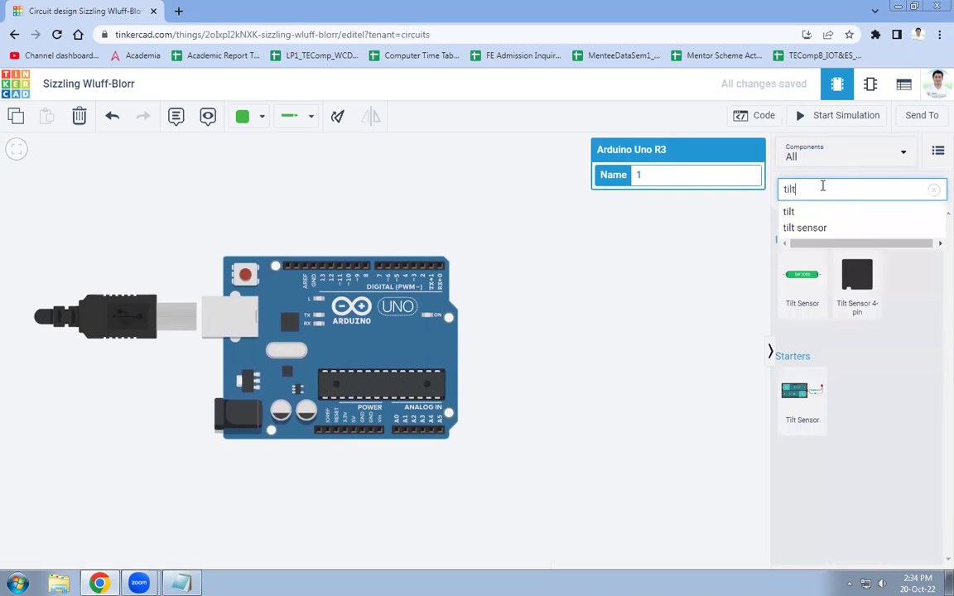
left_click(802, 229)
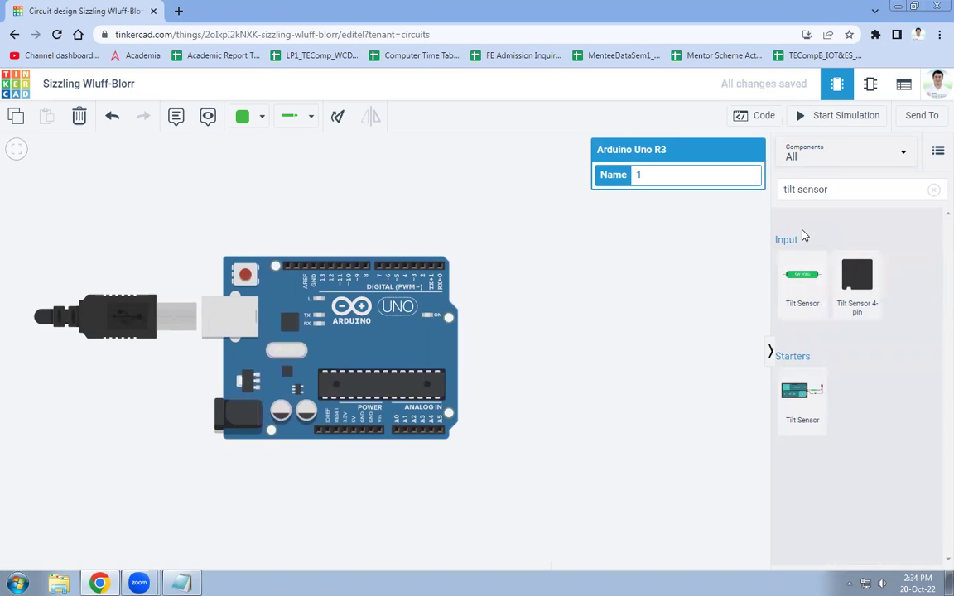
left_click_drag(796, 300, 547, 356)
left_click(337, 119)
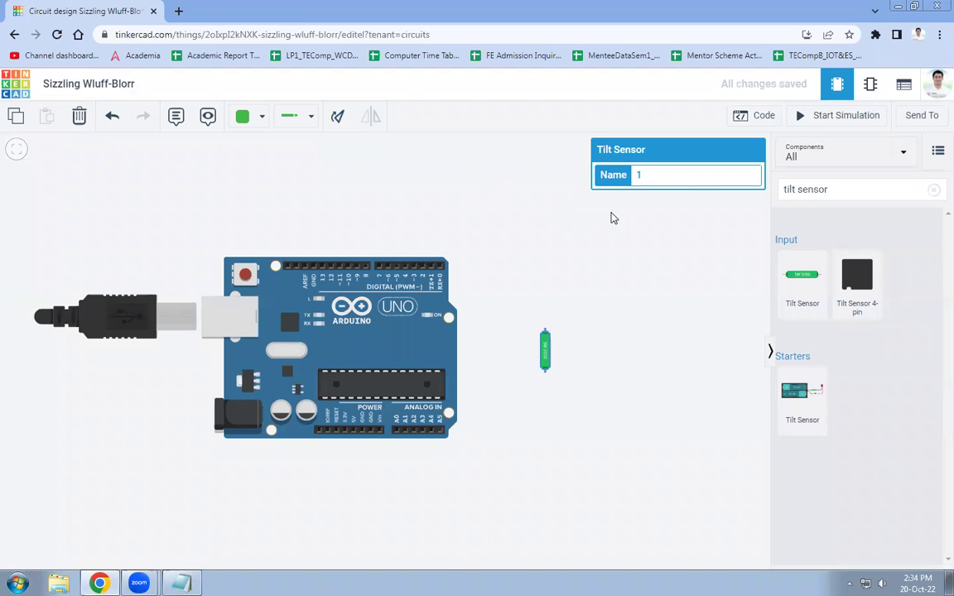
Step: Return to the Basic components and place a red LED above the Arduino's digital pins
left_click(792, 188)
triple_click(778, 189)
left_click(775, 197)
left_click(854, 150)
left_click(836, 165)
left_click_drag(848, 243, 324, 194)
Step: Connect the LED's cathode to the Arduino's digital-side GND pin with a black wire, and shift the LED to straighten the wire
left_click(252, 122)
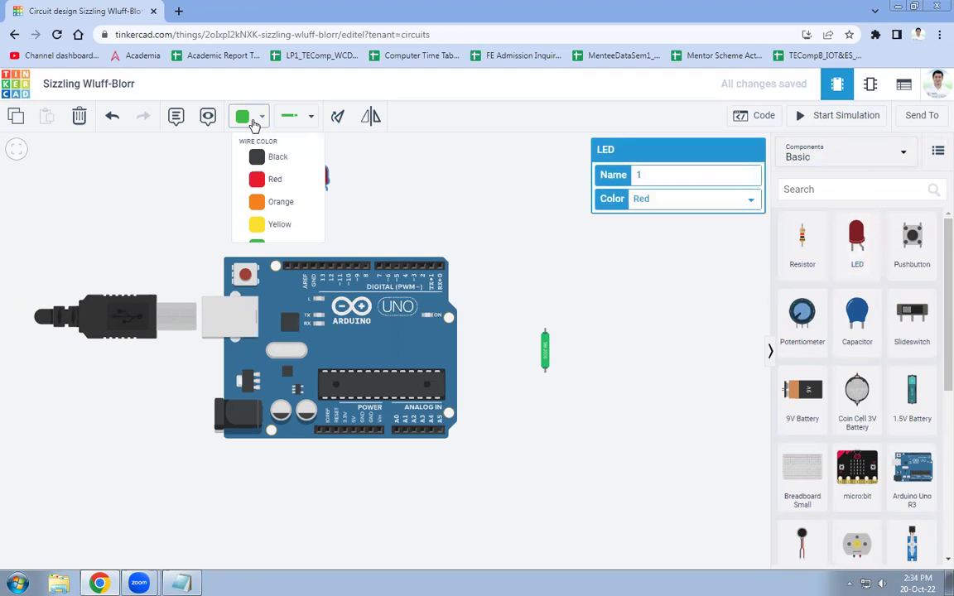
left_click(260, 156)
left_click(320, 187)
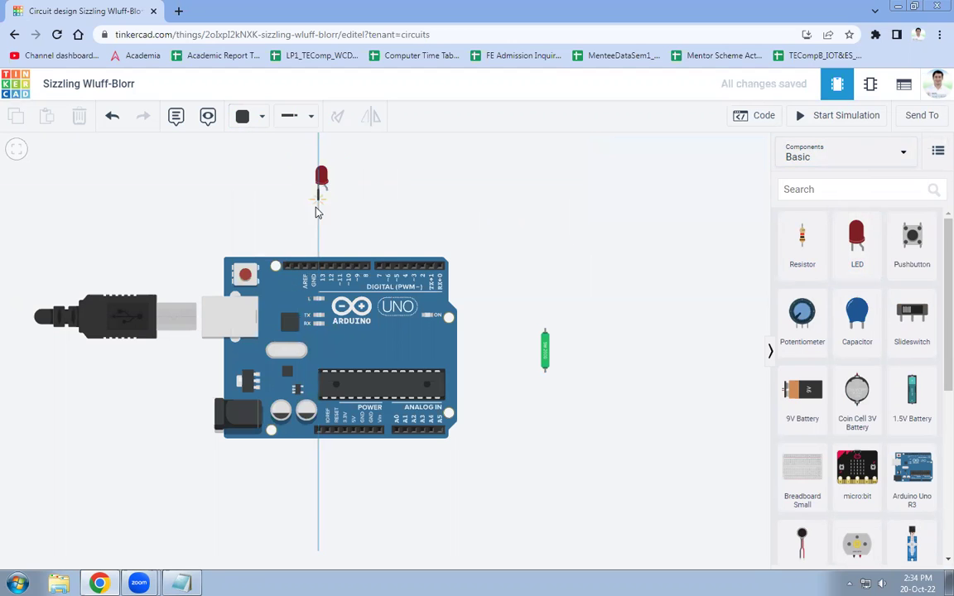
left_click(318, 266)
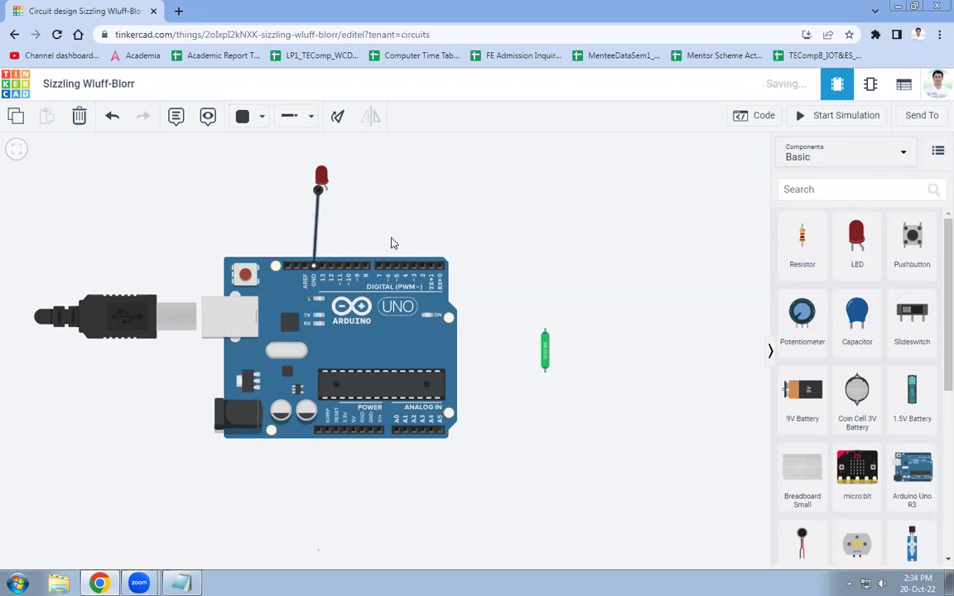
left_click(322, 177)
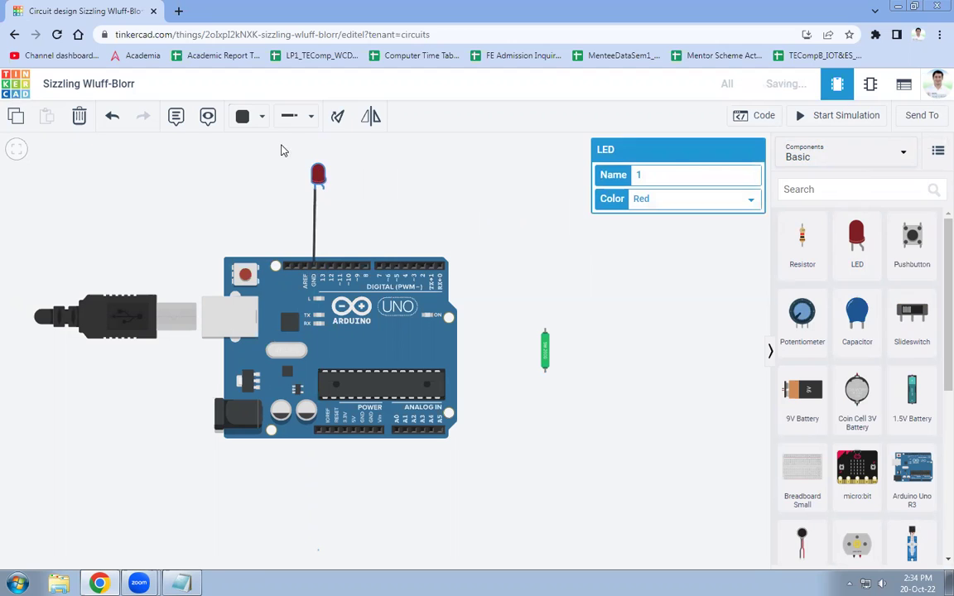
left_click(487, 224)
Step: Connect the LED's anode to digital pin 13 with a red wire
left_click(248, 116)
left_click(269, 184)
left_click(323, 186)
left_click(329, 268)
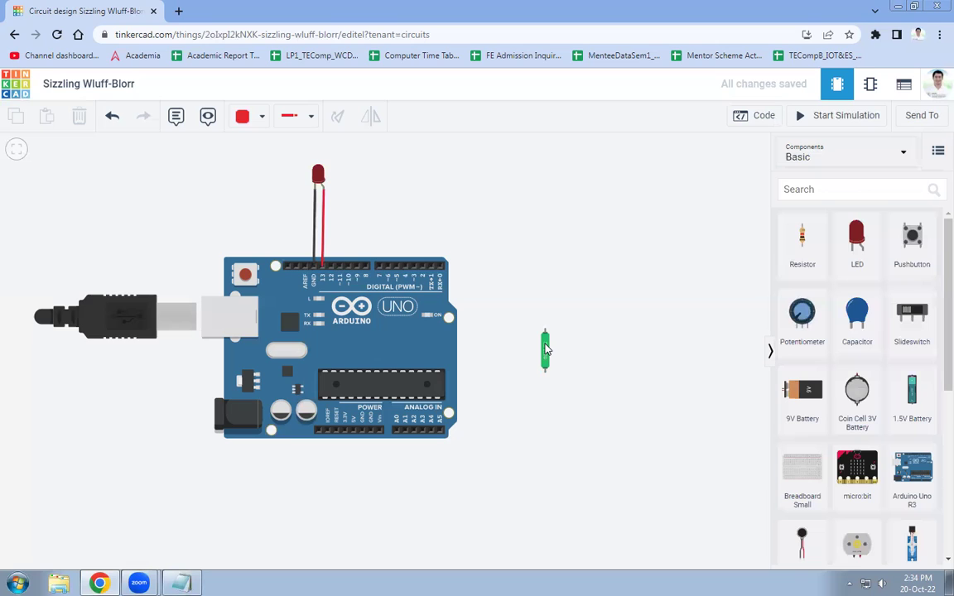
Step: Move the tilt sensor closer to the board and route an orange wire from its upper terminal to digital pin 7
left_click_drag(545, 350, 518, 367)
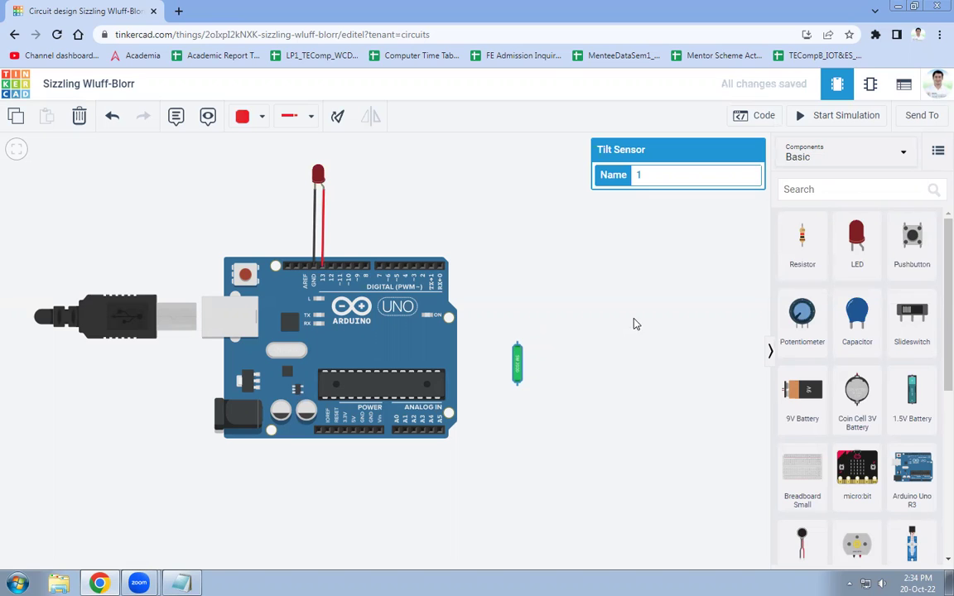
left_click(262, 116)
left_click(277, 204)
left_click(517, 346)
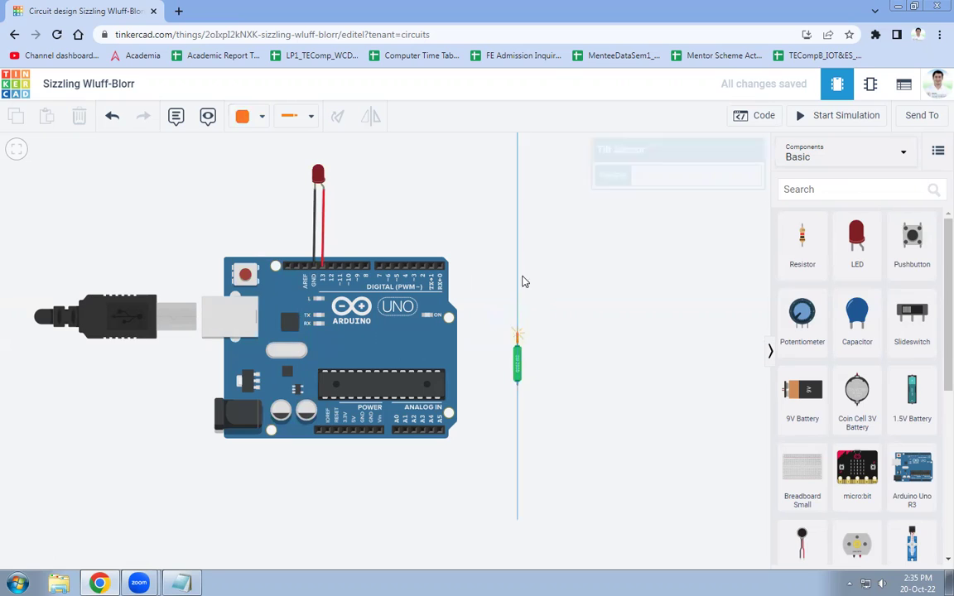
left_click(518, 202)
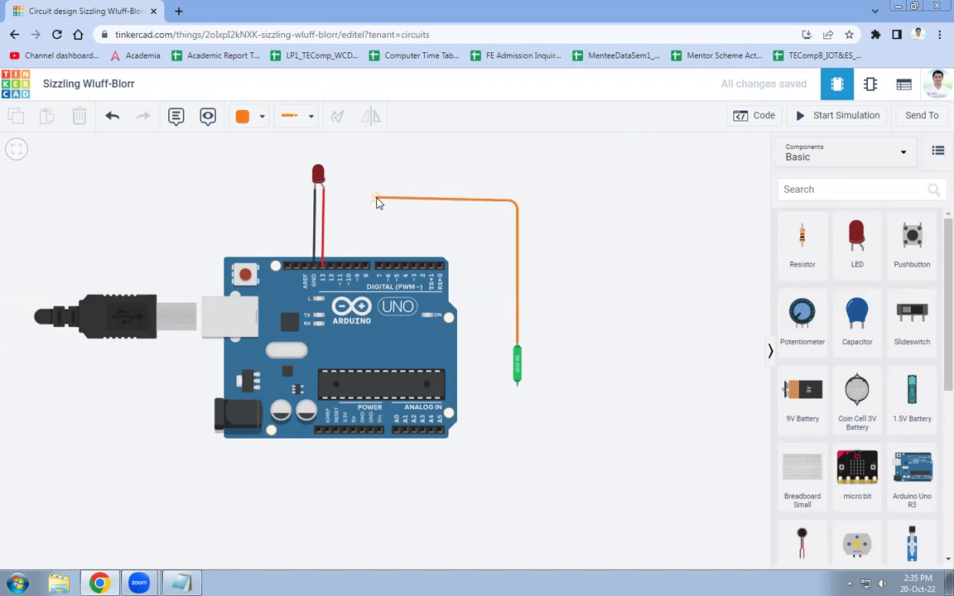
left_click(377, 202)
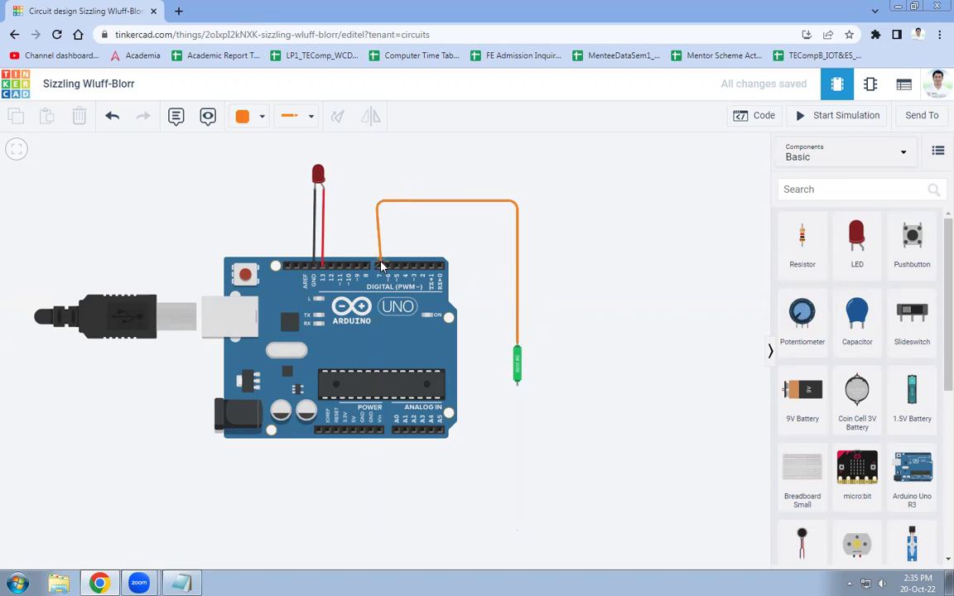
left_click(380, 265)
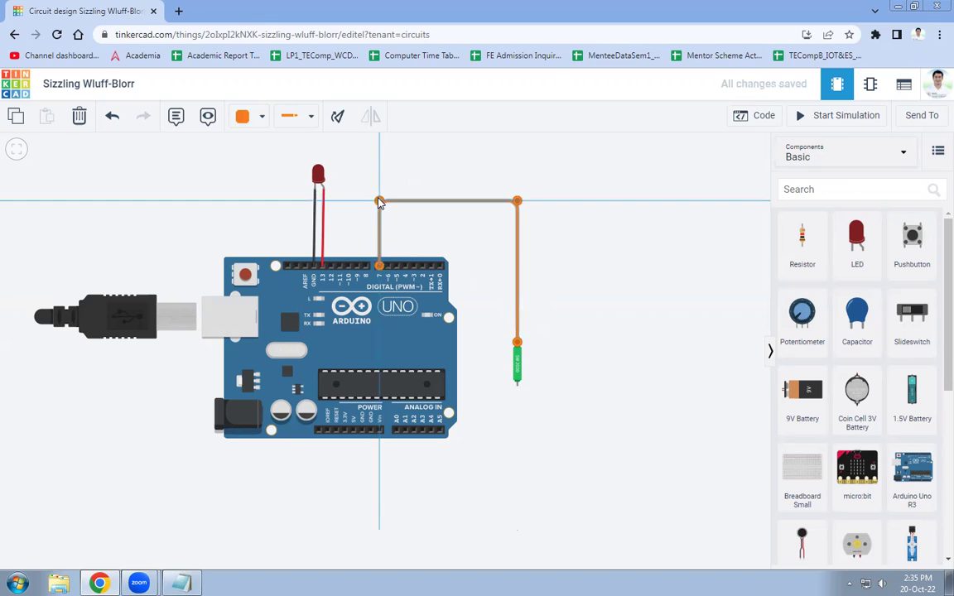
left_click(639, 277)
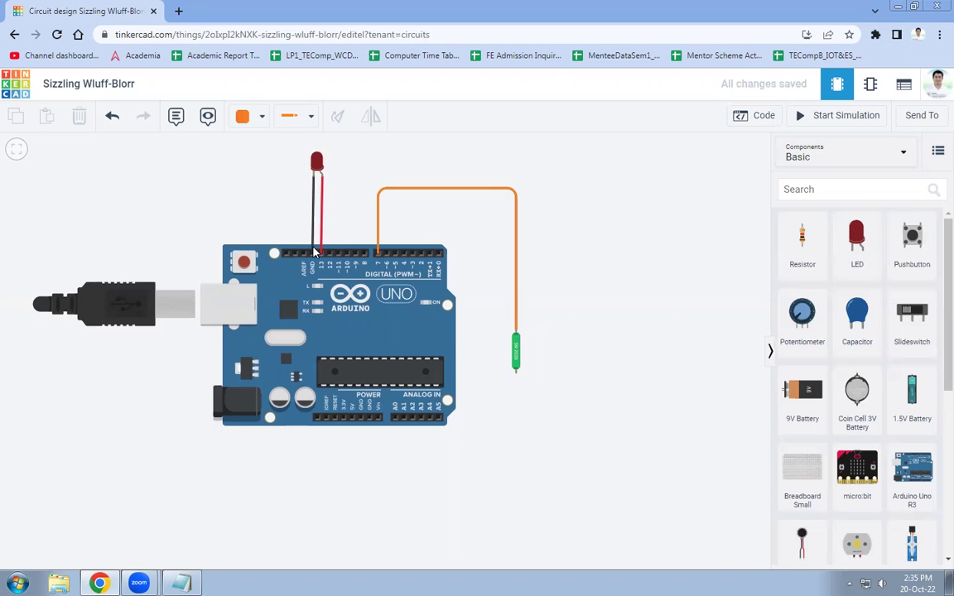
Step: Route a black wire from the tilt sensor's lower terminal around below the board to the power-side GND pin next to Vin
left_click(270, 121)
left_click(269, 160)
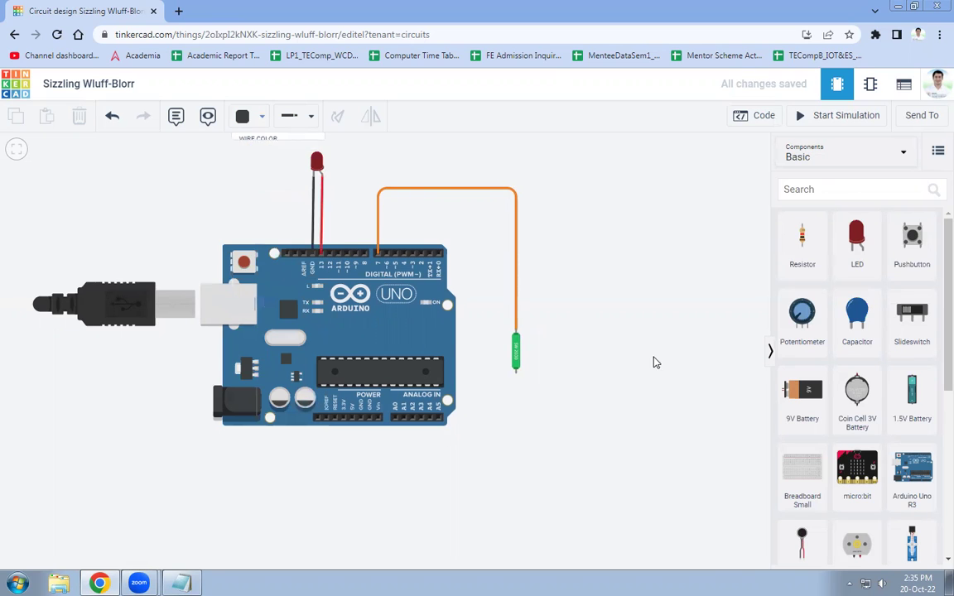
left_click(516, 374)
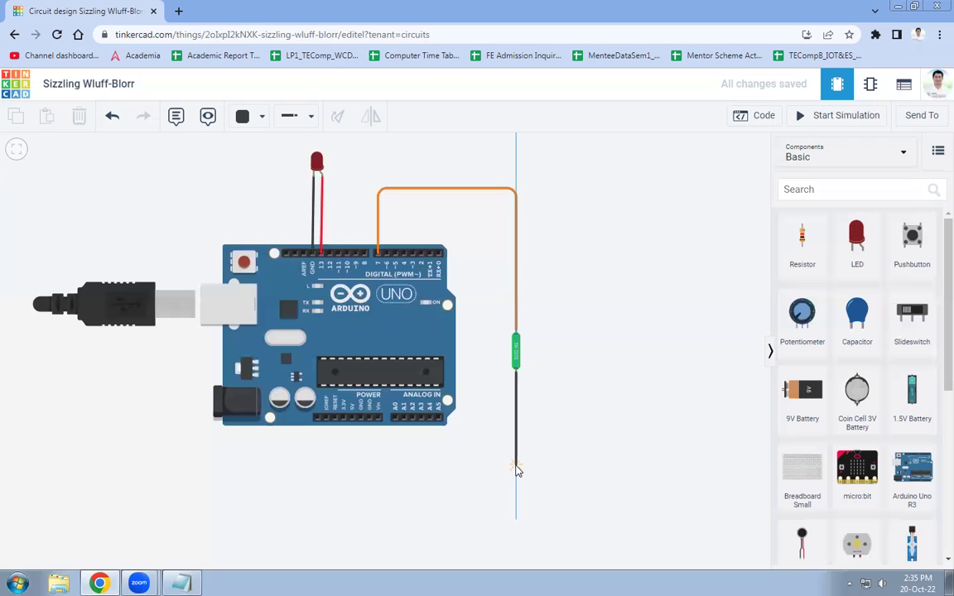
left_click(517, 468)
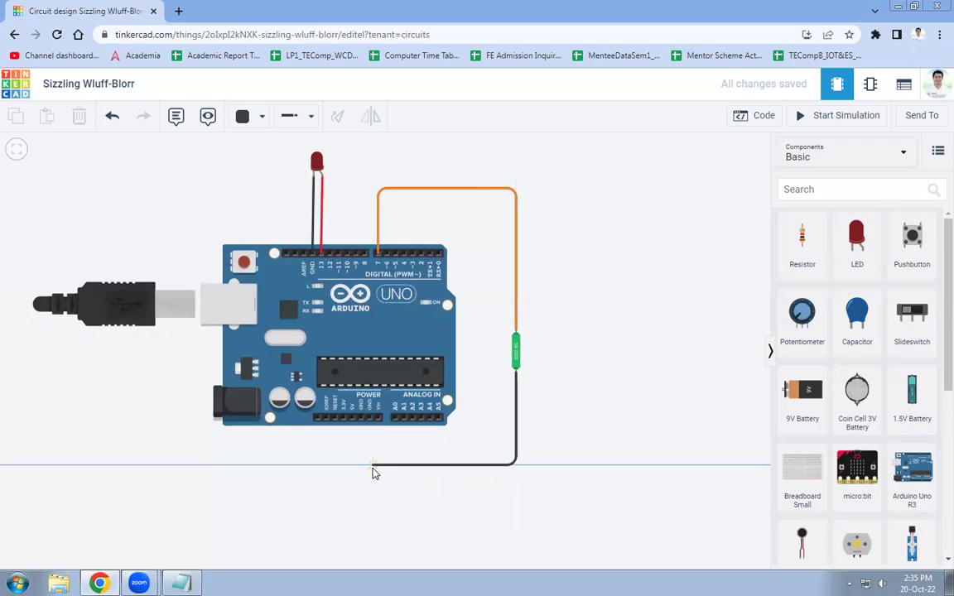
left_click(368, 468)
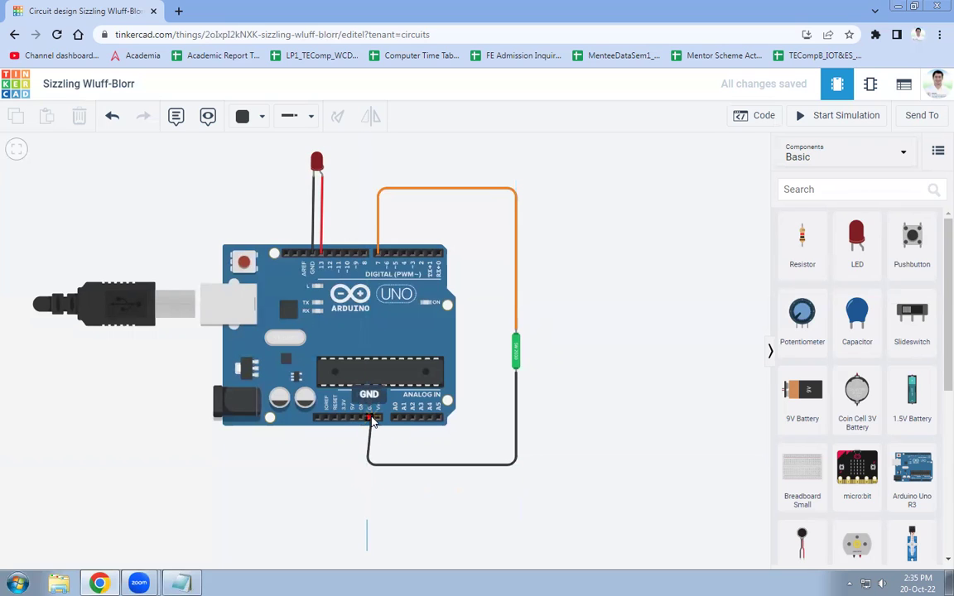
left_click(370, 419)
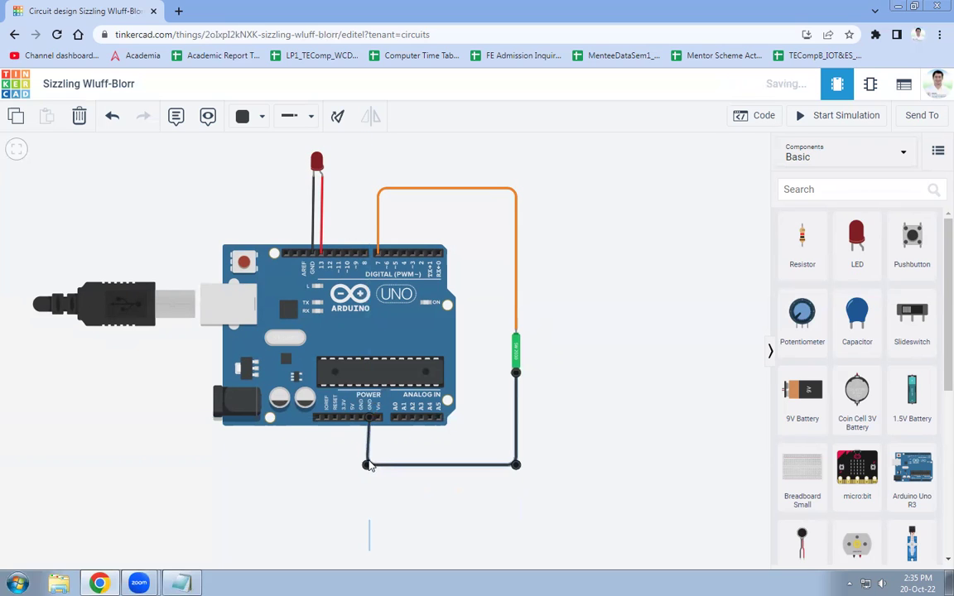
left_click(633, 421)
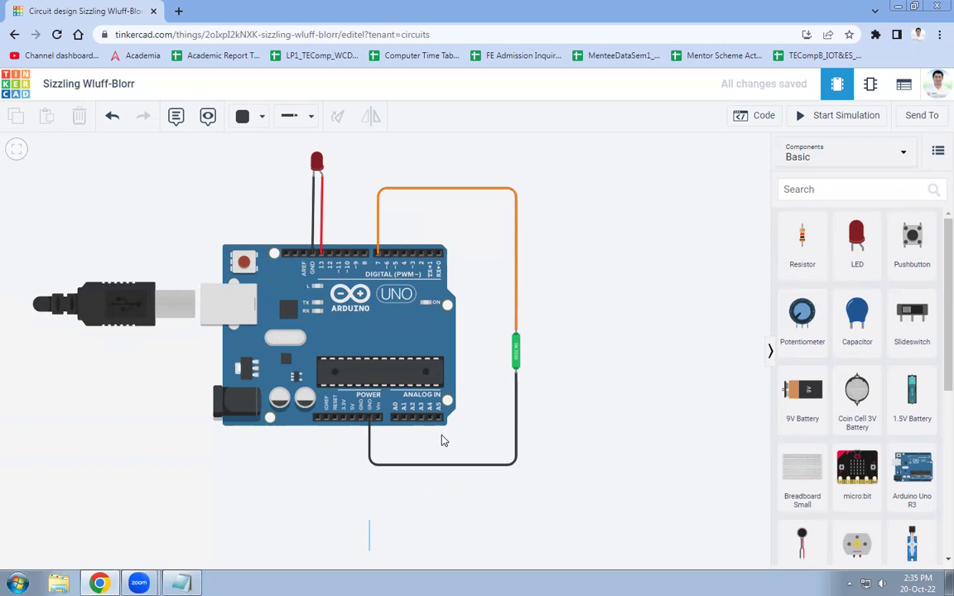
Step: Place a resistor beside the tilt sensor and connect its upper end to the sensor's upper terminal with a right-angled yellow wire
left_click_drag(797, 246, 567, 413)
left_click(648, 347)
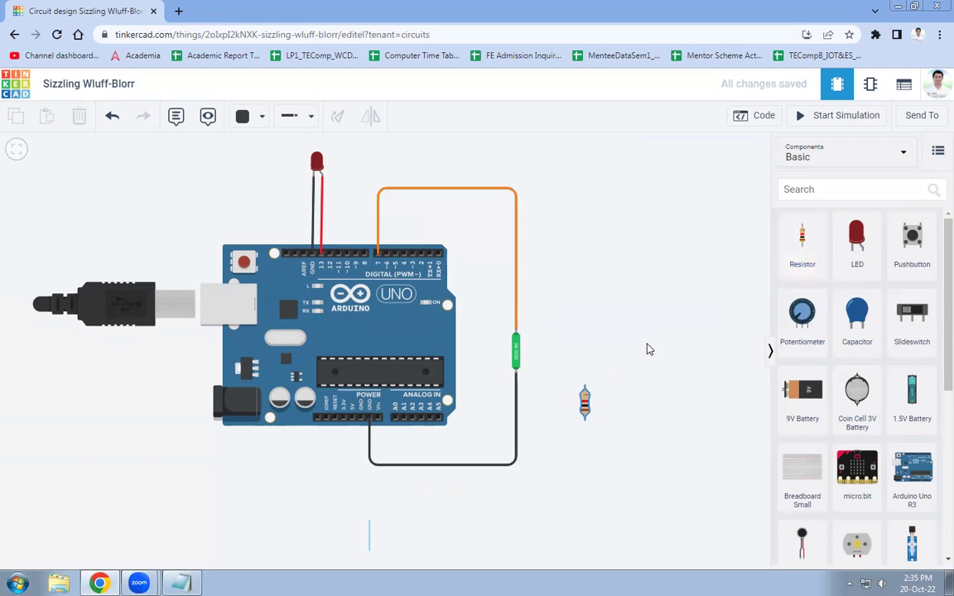
left_click(256, 122)
left_click(269, 227)
left_click(516, 331)
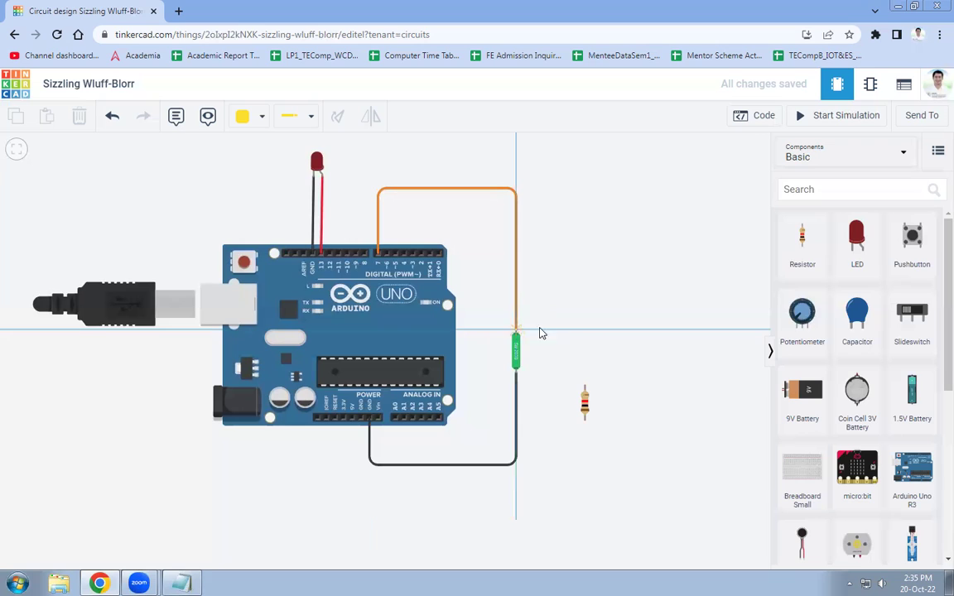
left_click(583, 330)
left_click(584, 385)
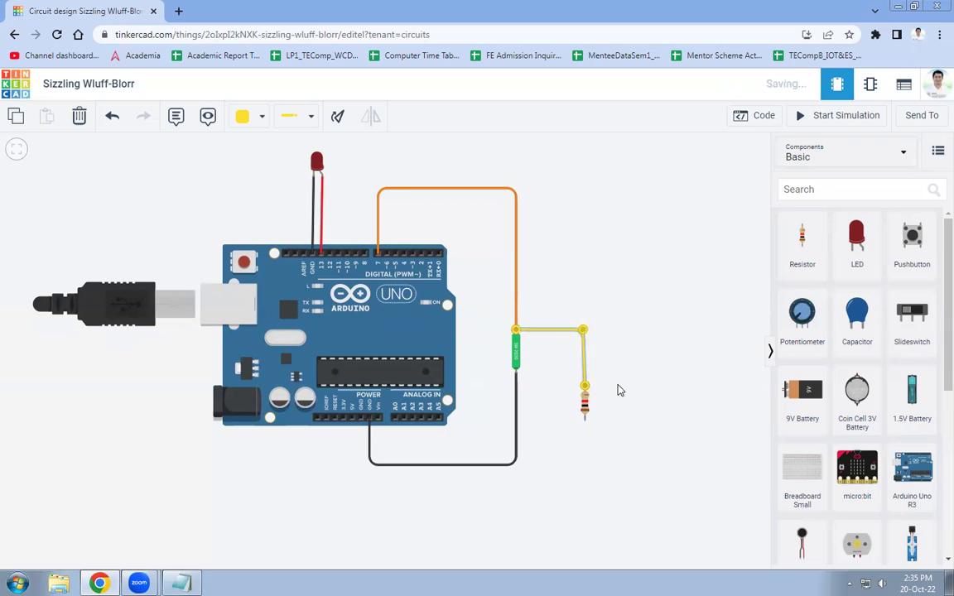
left_click(583, 330)
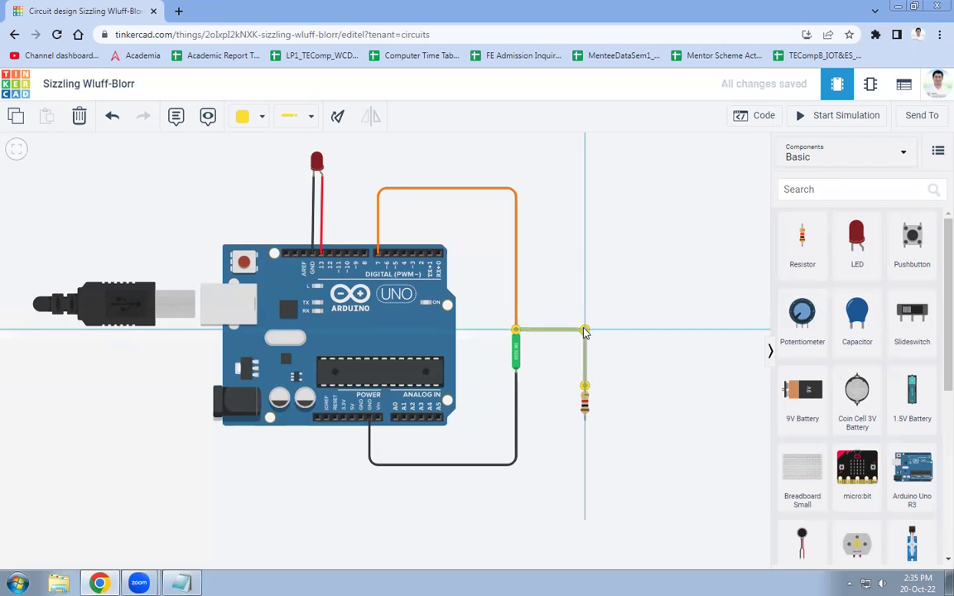
left_click(639, 334)
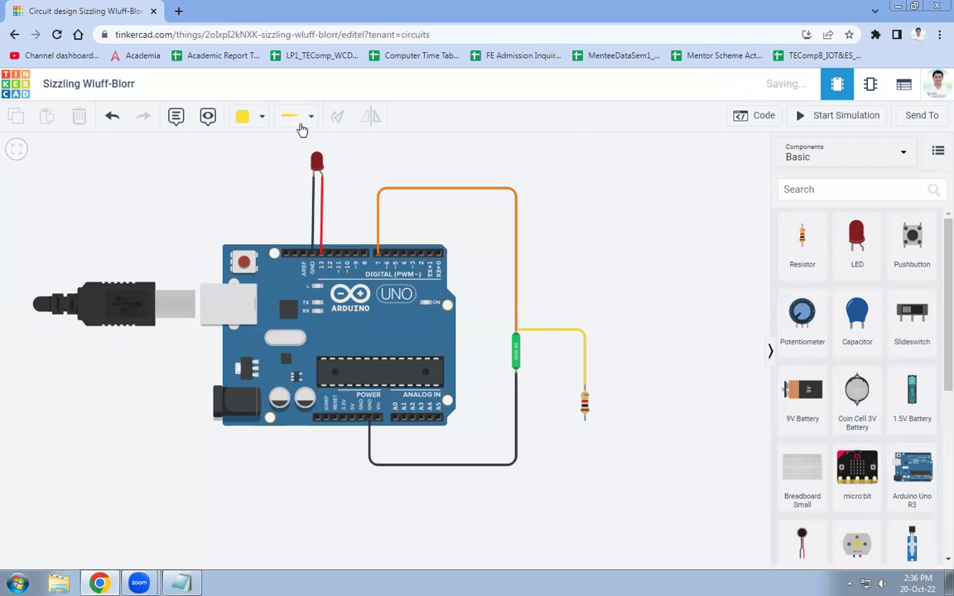
Step: Route a yellow wire from the resistor's lower end below the board to the Arduino's 5V pin, with straight segments
left_click(584, 420)
left_click(586, 496)
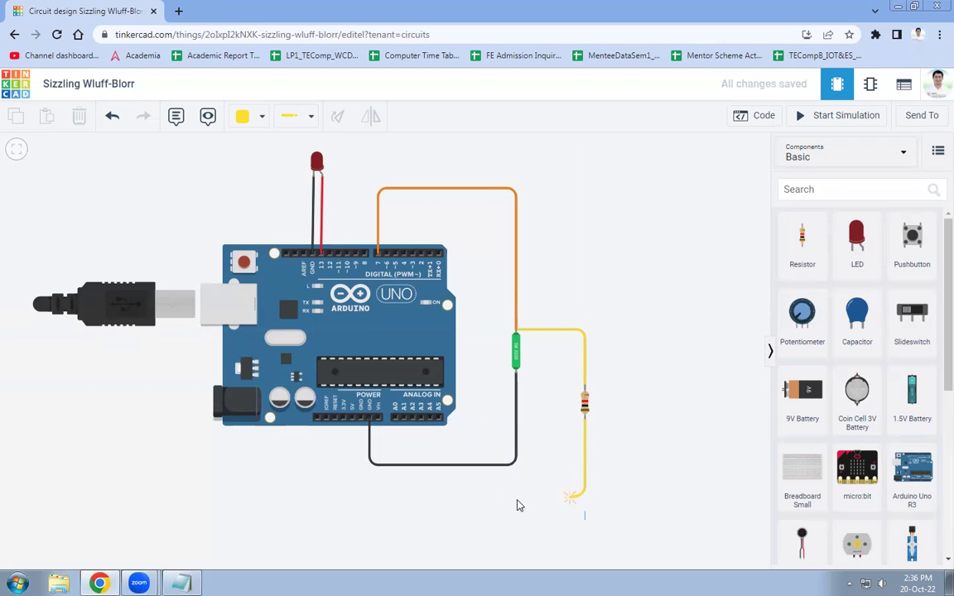
left_click(355, 496)
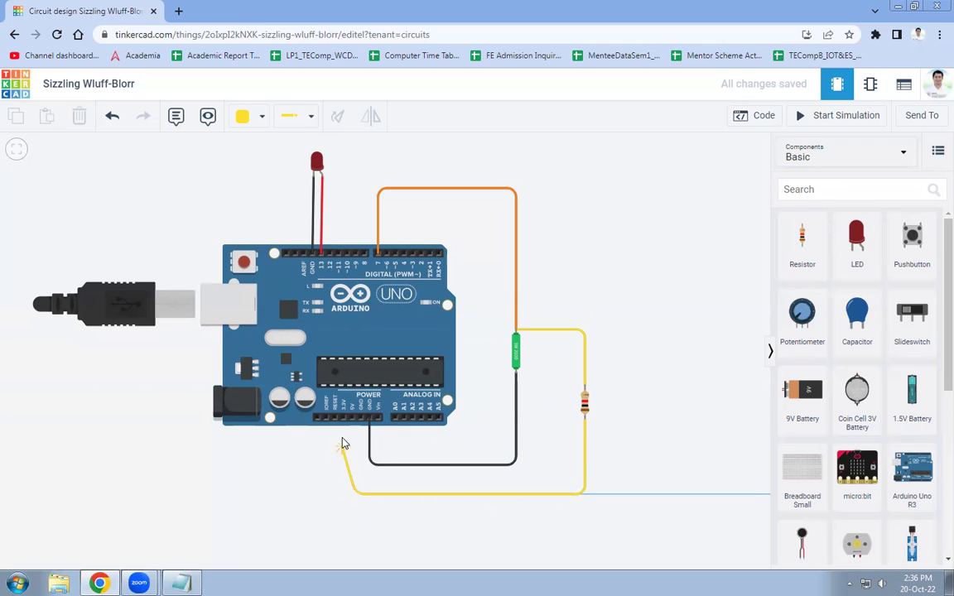
left_click(352, 421)
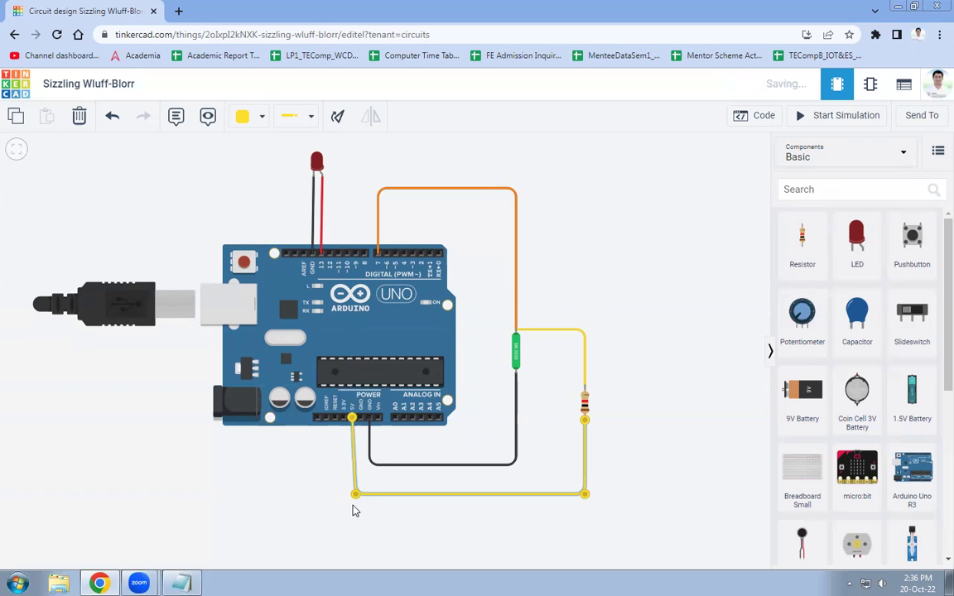
left_click(633, 433)
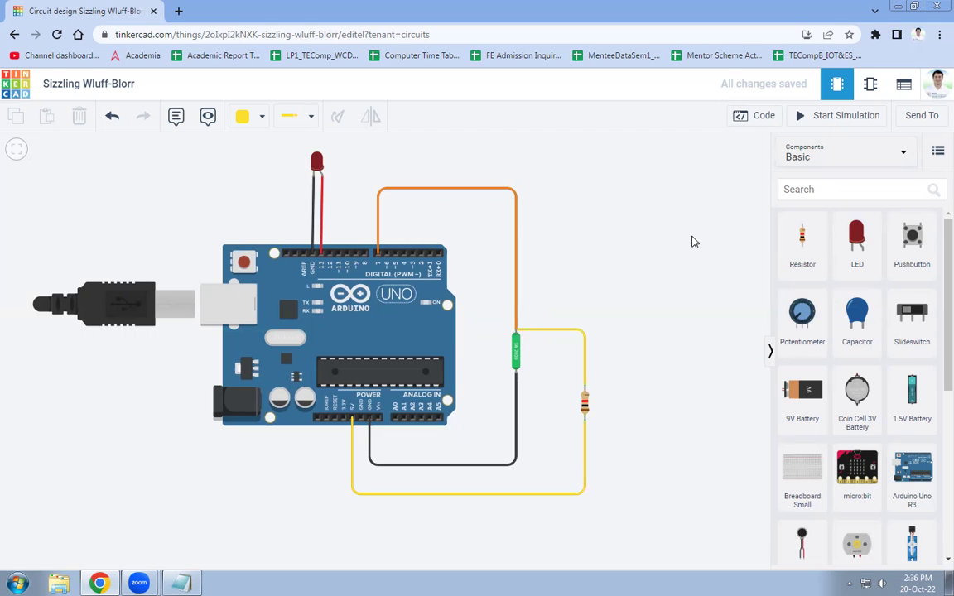
Step: Open the Arduino's code editor, switch it from blocks to text mode, and delete all the default code
left_click(755, 117)
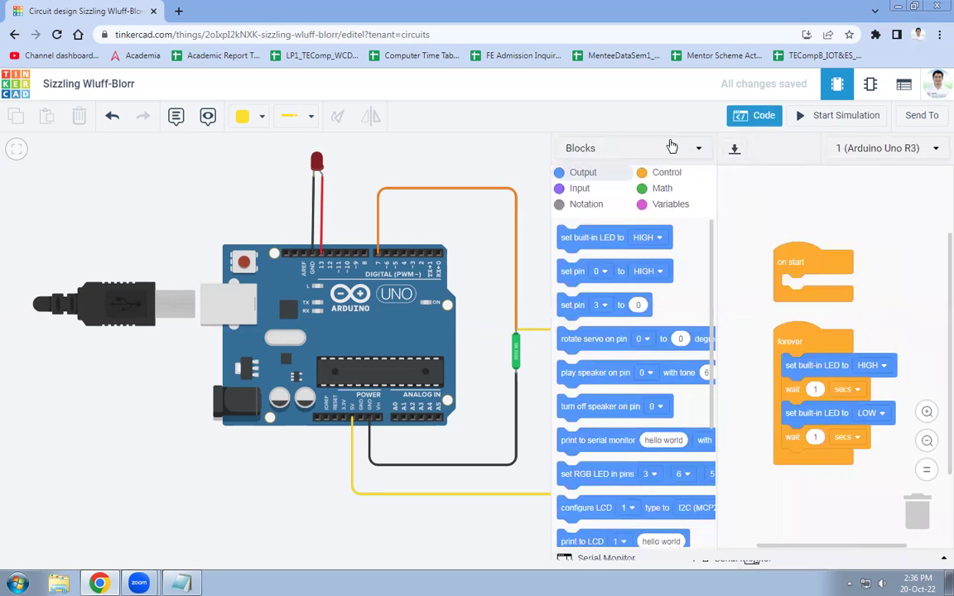
left_click(600, 147)
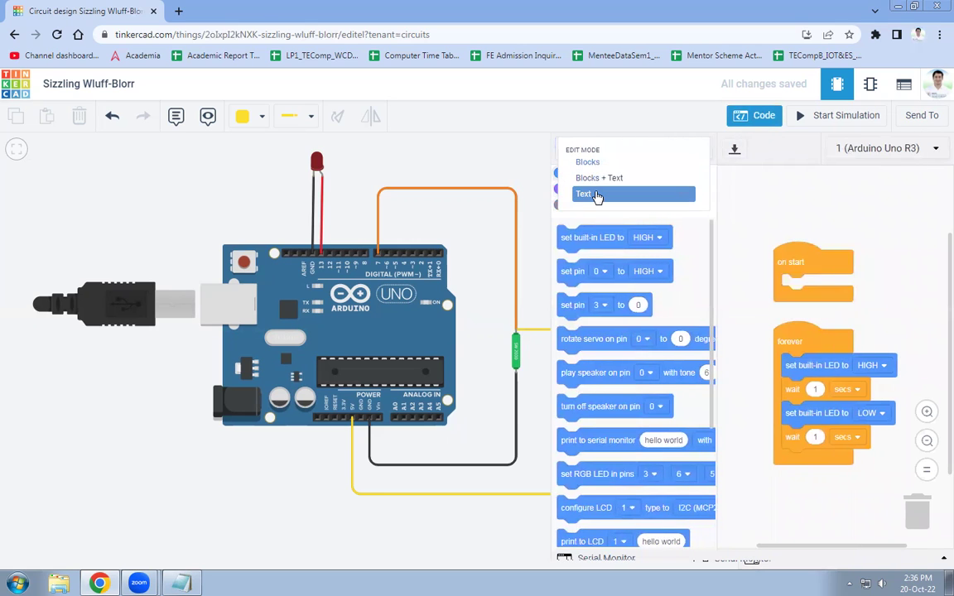
left_click(596, 197)
left_click(502, 348)
left_click(710, 345)
key("ctrl+a")
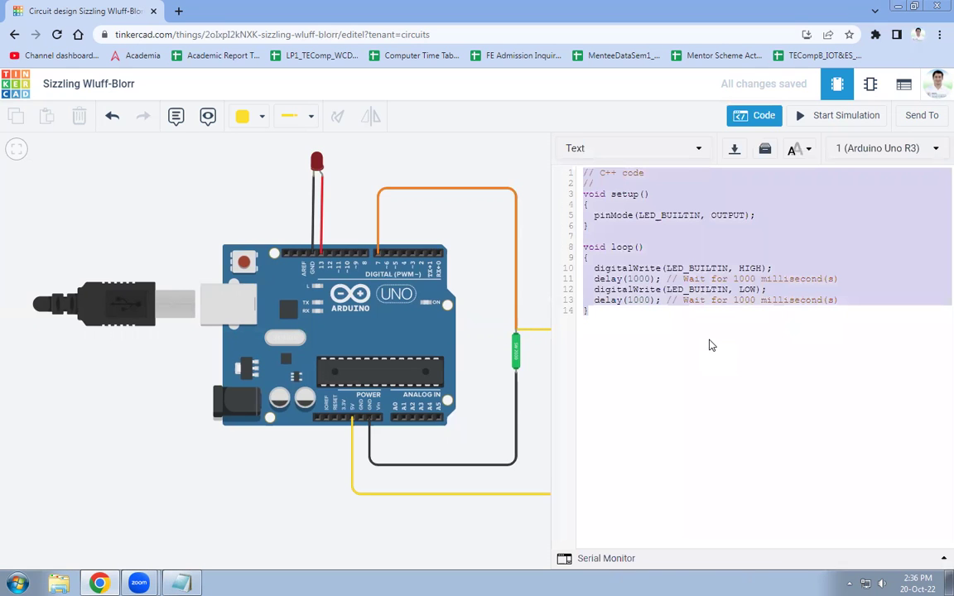
key("Delete")
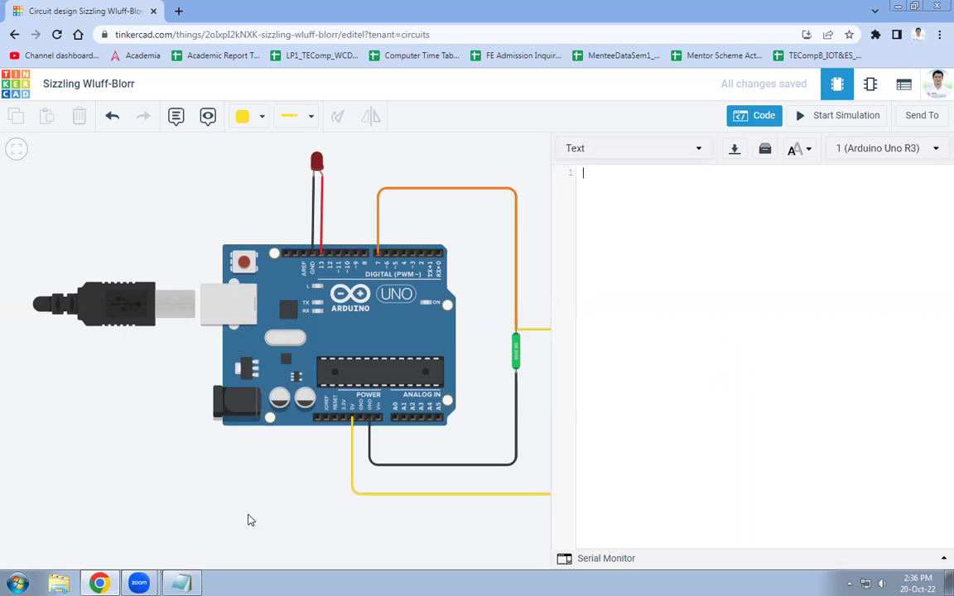
Step: Copy the entire Tilt Sensor sketch from the Notepad window and paste it into the empty Tinkercad code editor
left_click(182, 583)
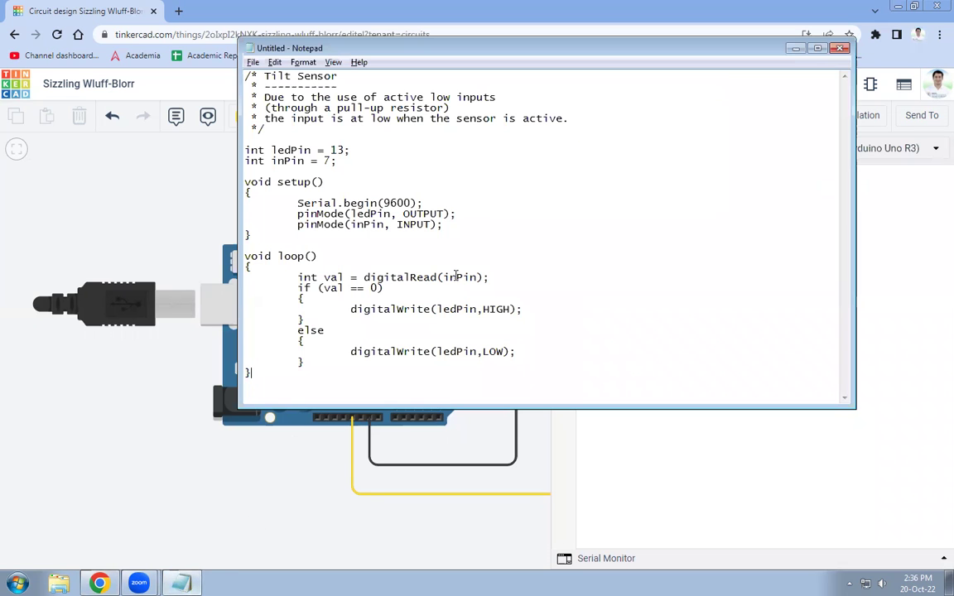
key("ctrl+a")
key("ctrl+c")
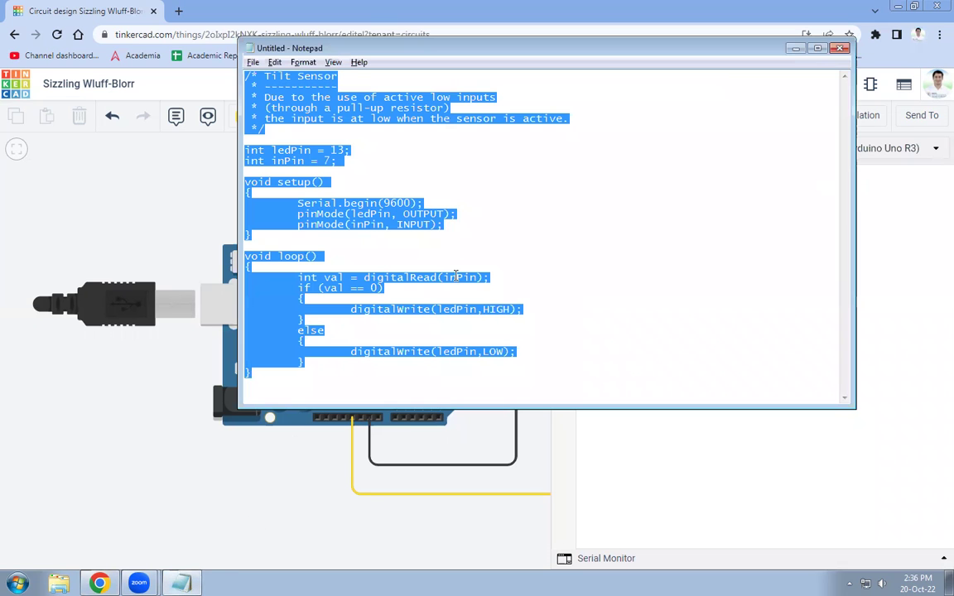
left_click(681, 456)
key("ctrl+v")
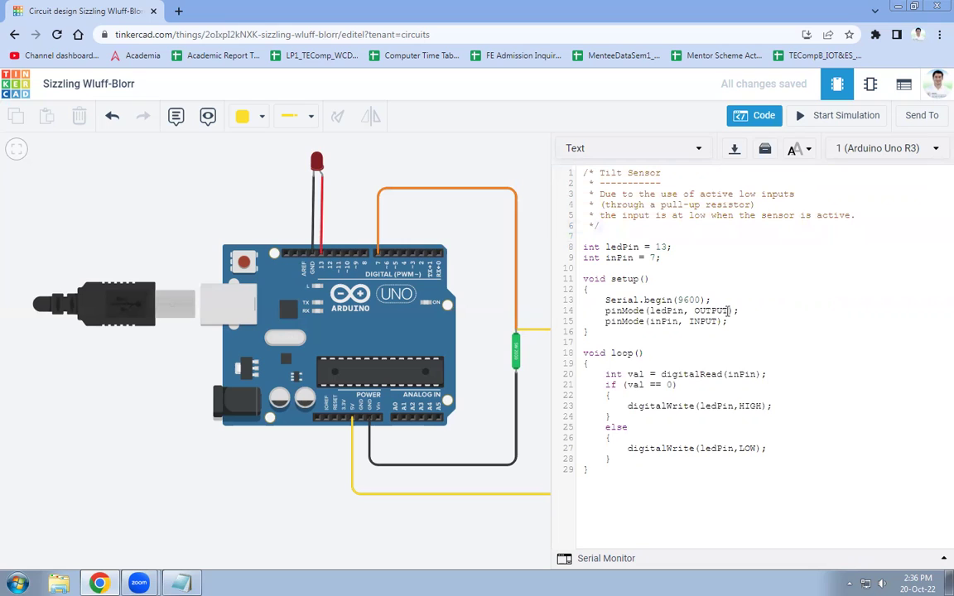
Step: Start the simulation of the tilt sensor circuit with the pasted code
scroll(489, 209, "up", 1)
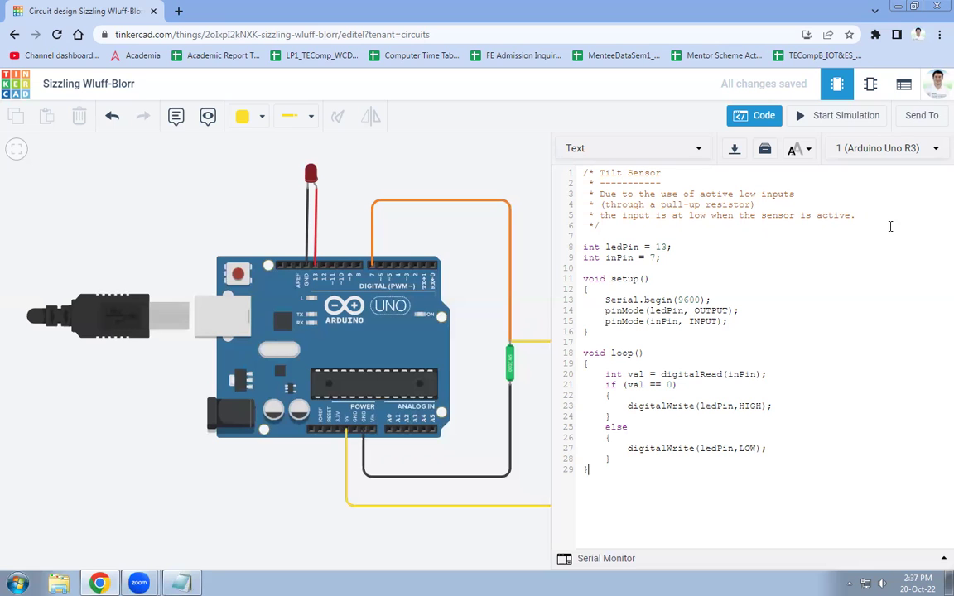
left_click_drag(529, 185, 471, 188)
scroll(513, 187, "down", 1)
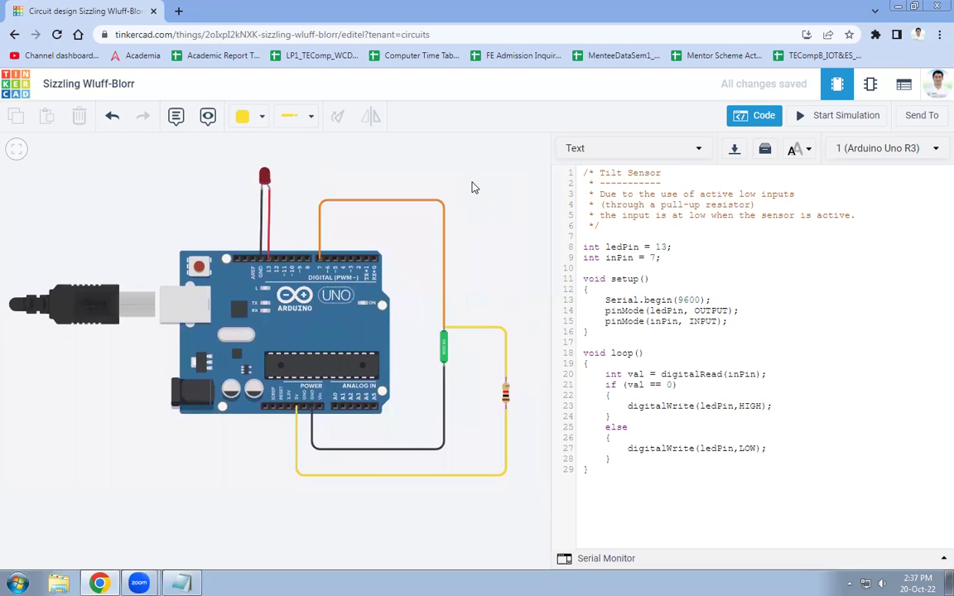
left_click(838, 116)
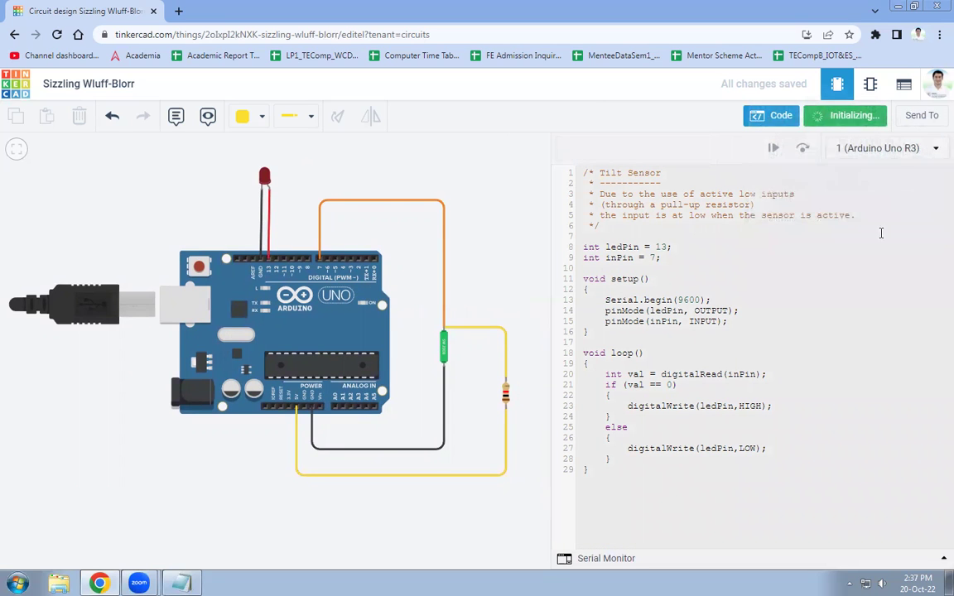
left_click(838, 178)
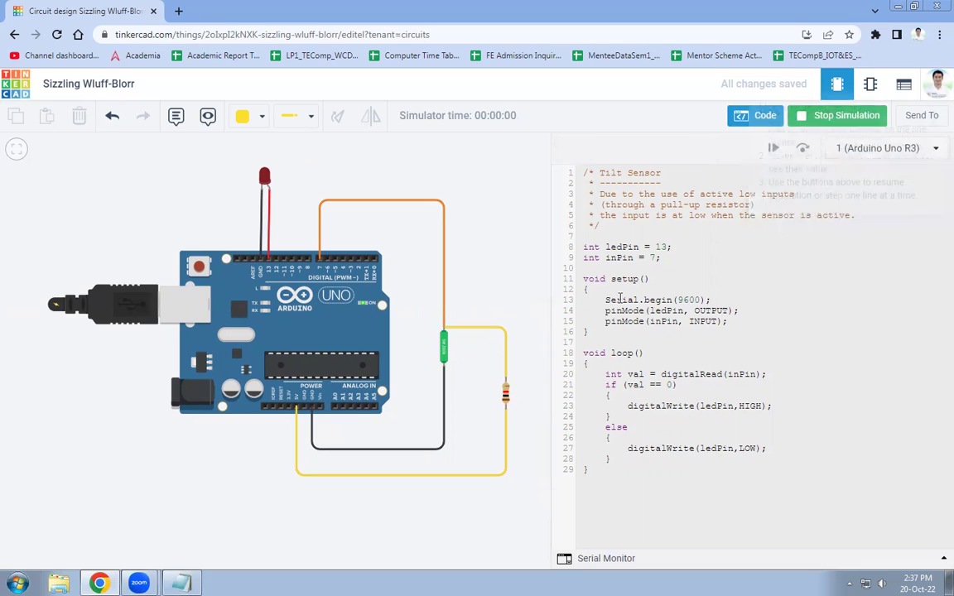
Step: Select the tilt sensor and move its tilt slider back and forth to test the LED, ending at the tilted end
left_click(446, 352)
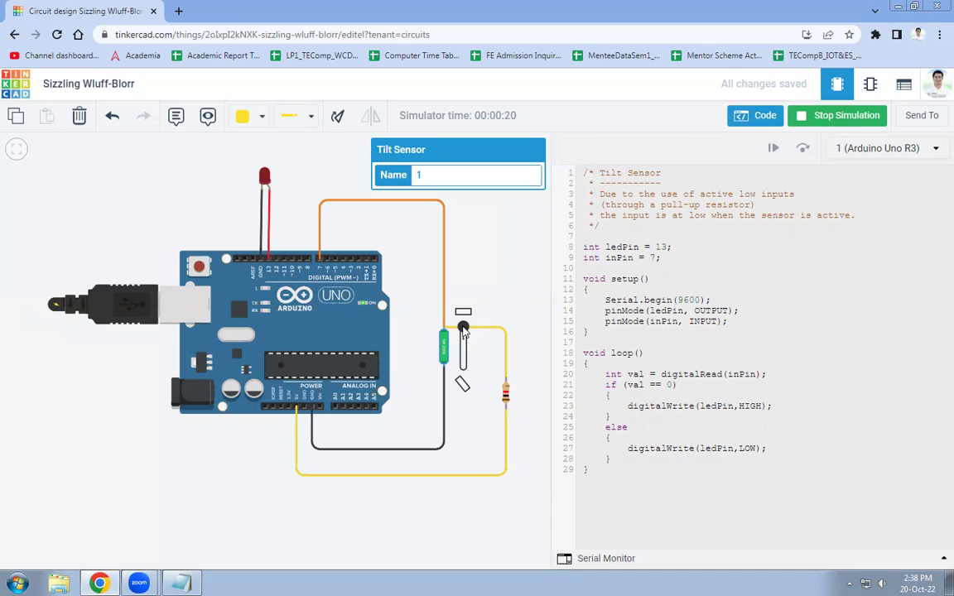
left_click_drag(464, 330, 475, 371)
left_click_drag(464, 366, 473, 328)
left_click_drag(474, 326, 473, 402)
Step: Examine the ledPin and inPin declarations and the setup function's serial and pinMode lines against the running circuit
left_click(594, 247)
key("shift+End")
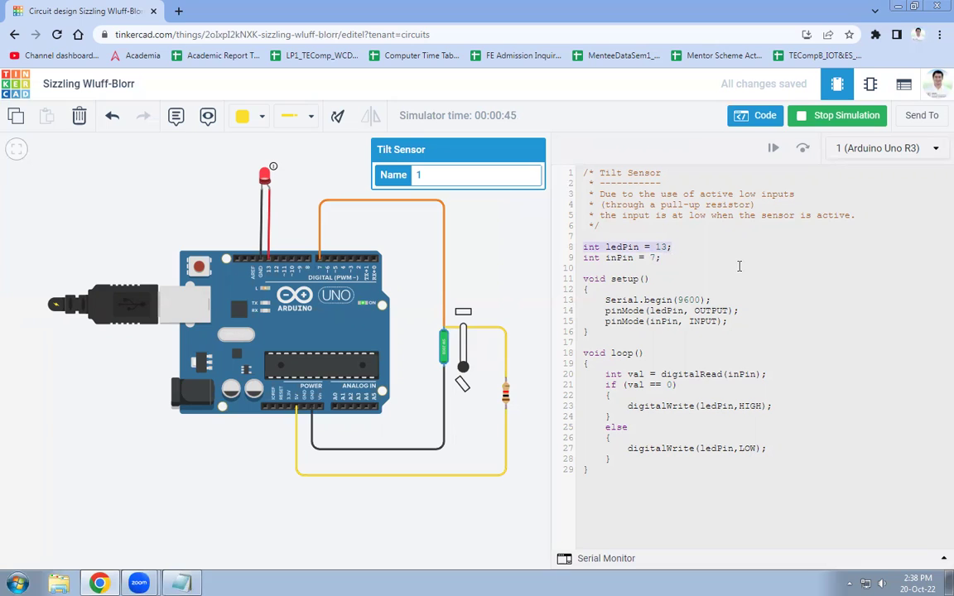
left_click(627, 247)
left_click(626, 257)
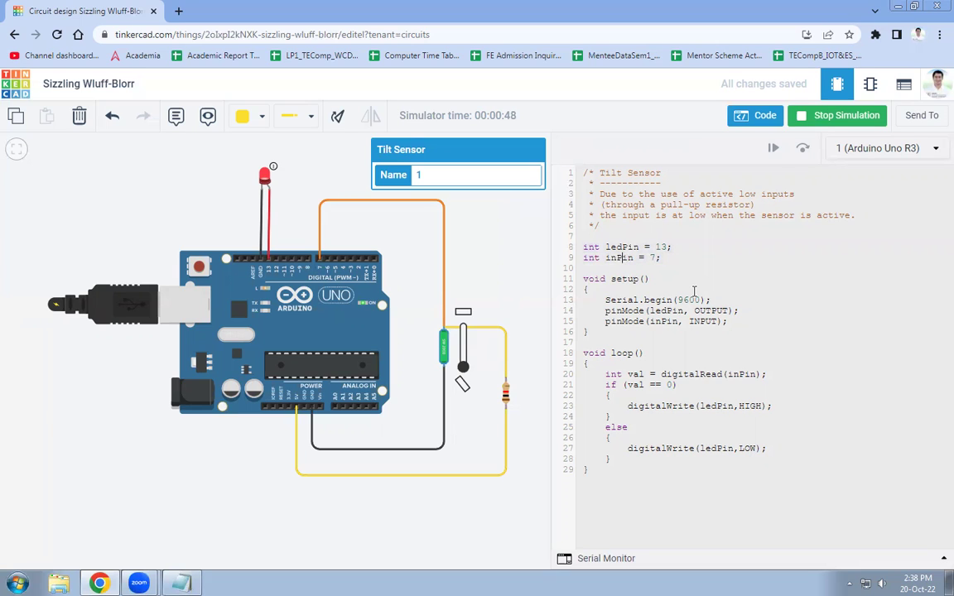
left_click_drag(605, 246, 658, 258)
left_click(623, 258)
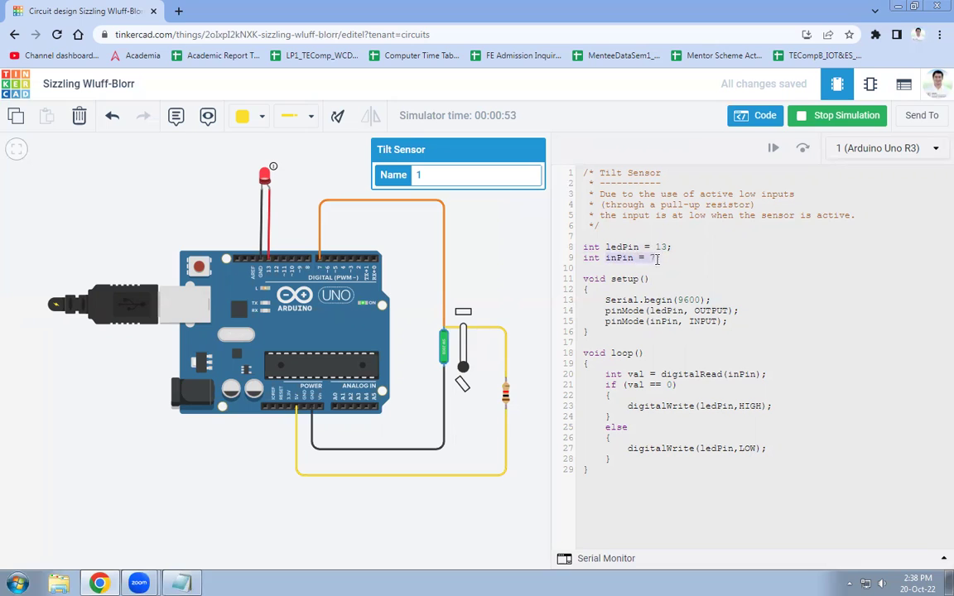
left_click(658, 259)
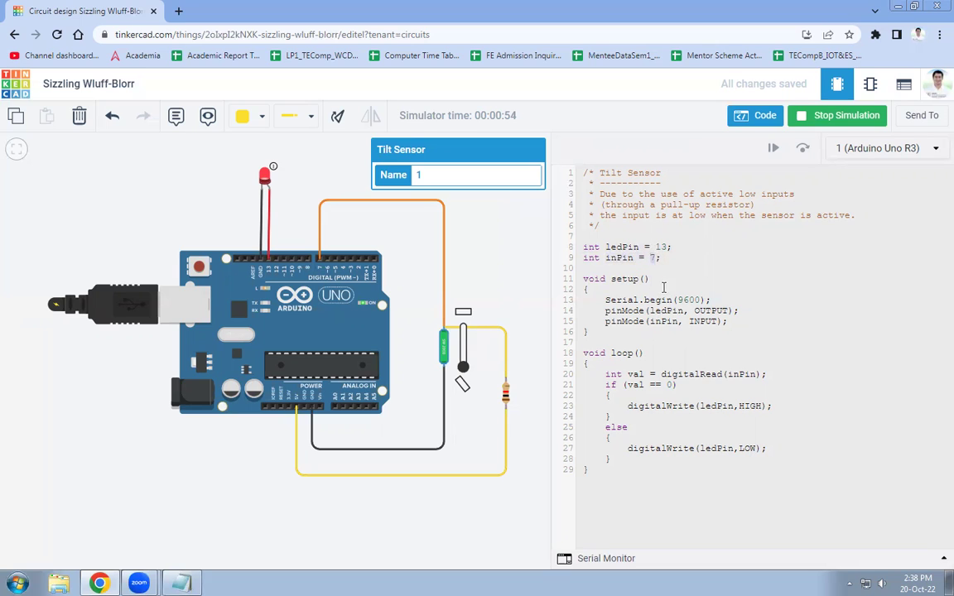
left_click(616, 279)
left_click_drag(605, 302, 704, 301)
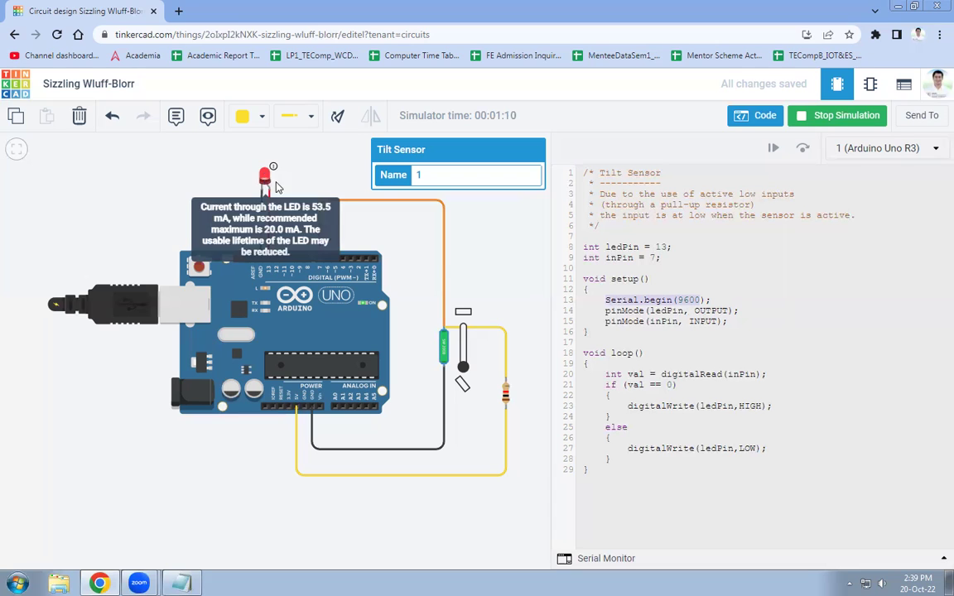
left_click(628, 311)
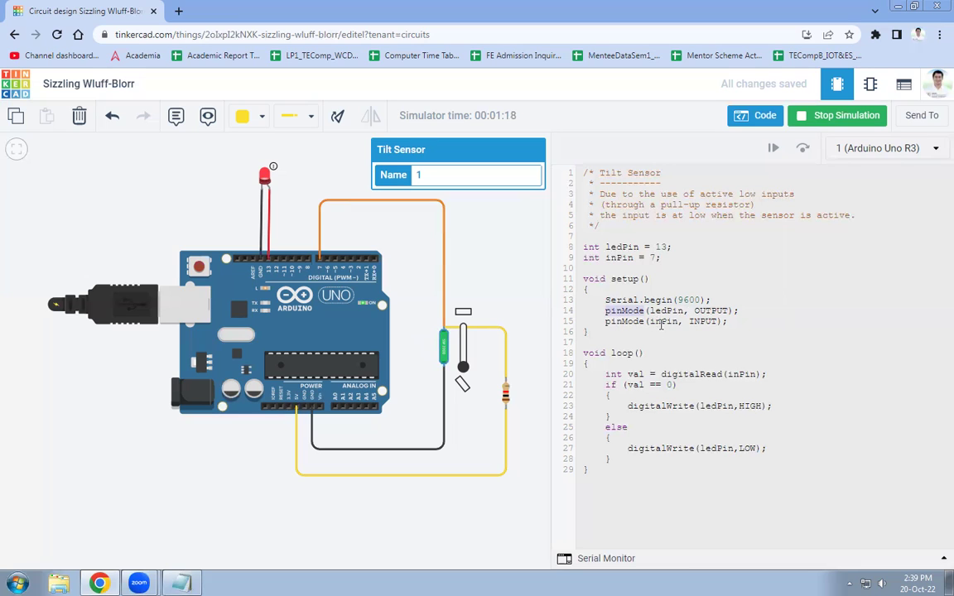
double_click(701, 321)
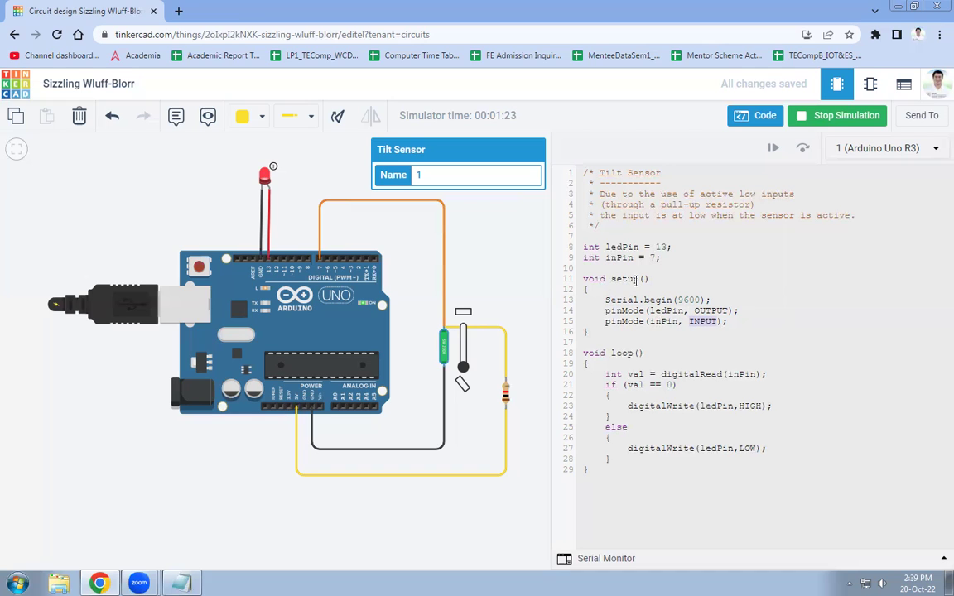
Step: Examine the loop function's digitalRead of inPin and the if/else branches that write HIGH or LOW to ledPin
double_click(625, 353)
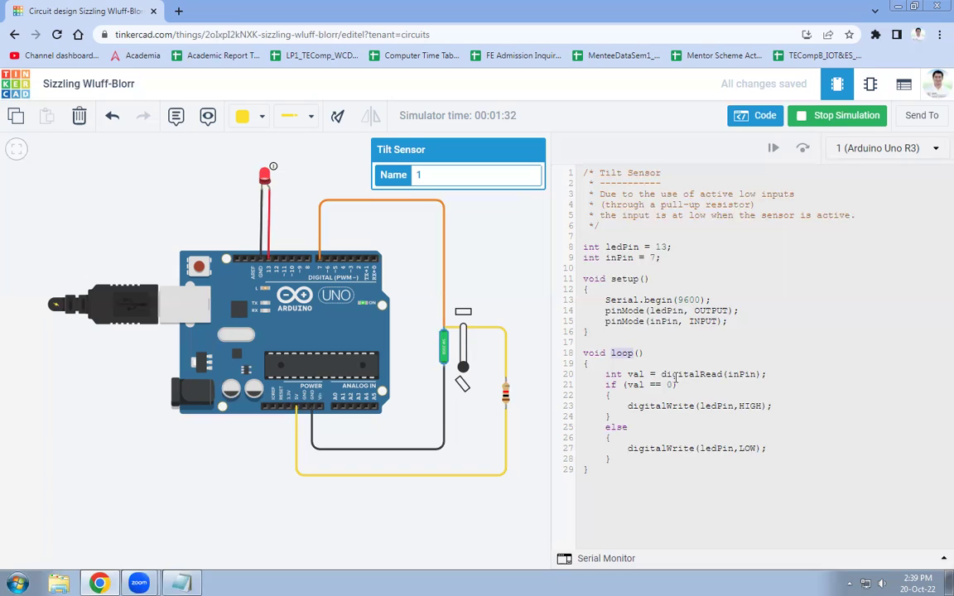
left_click_drag(661, 374, 755, 373)
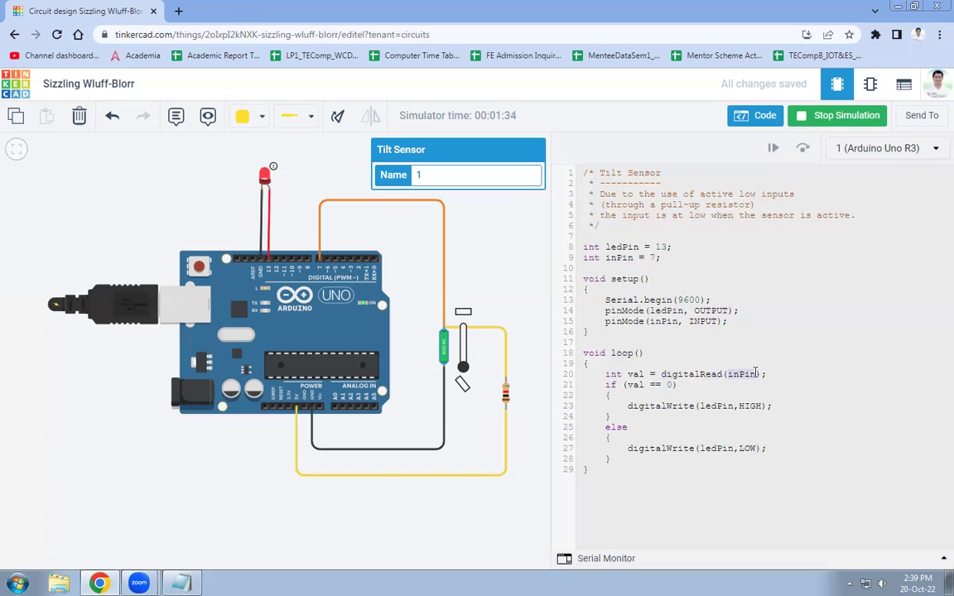
double_click(692, 374)
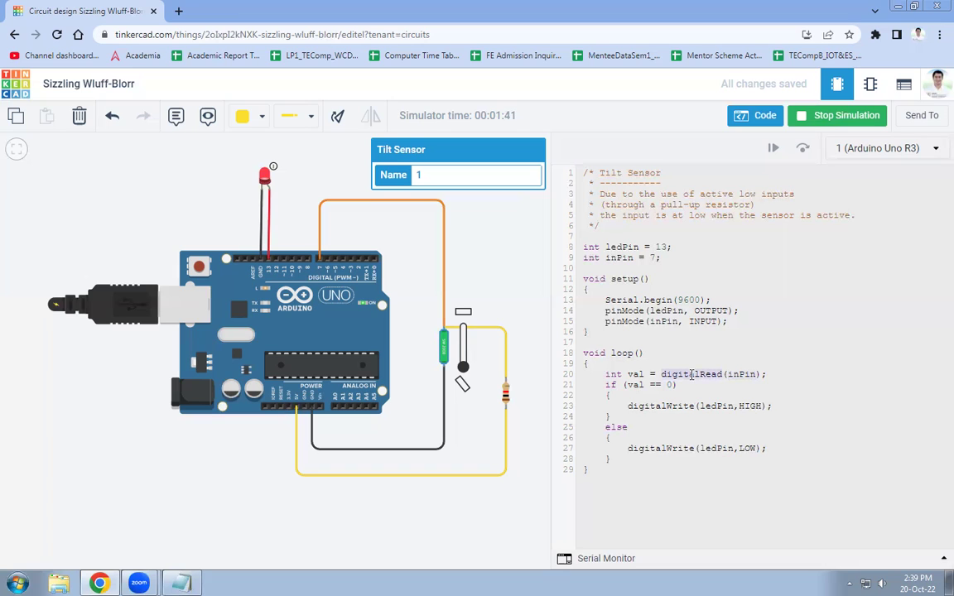
double_click(750, 374)
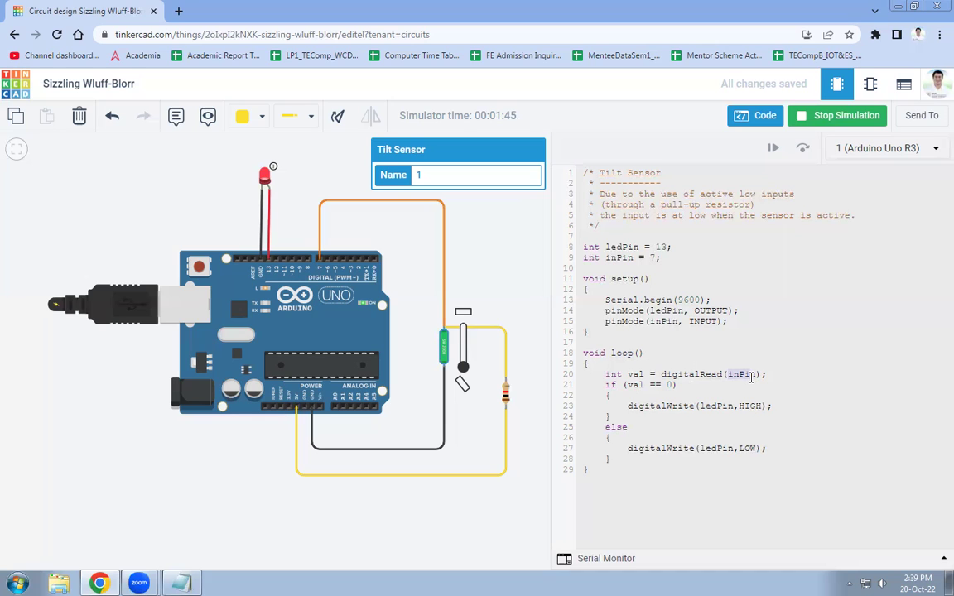
double_click(669, 386)
left_click_drag(627, 406, 777, 406)
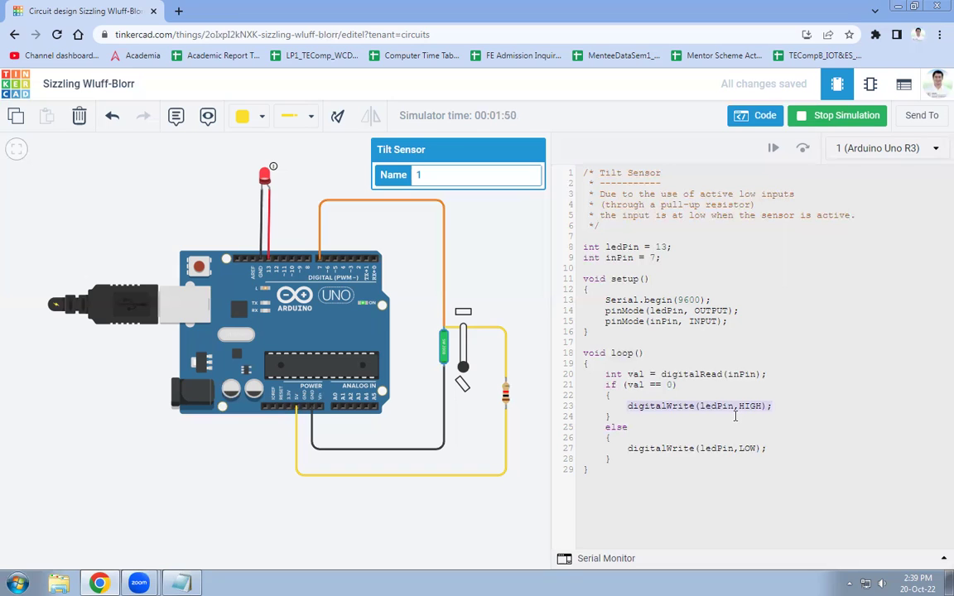
double_click(669, 385)
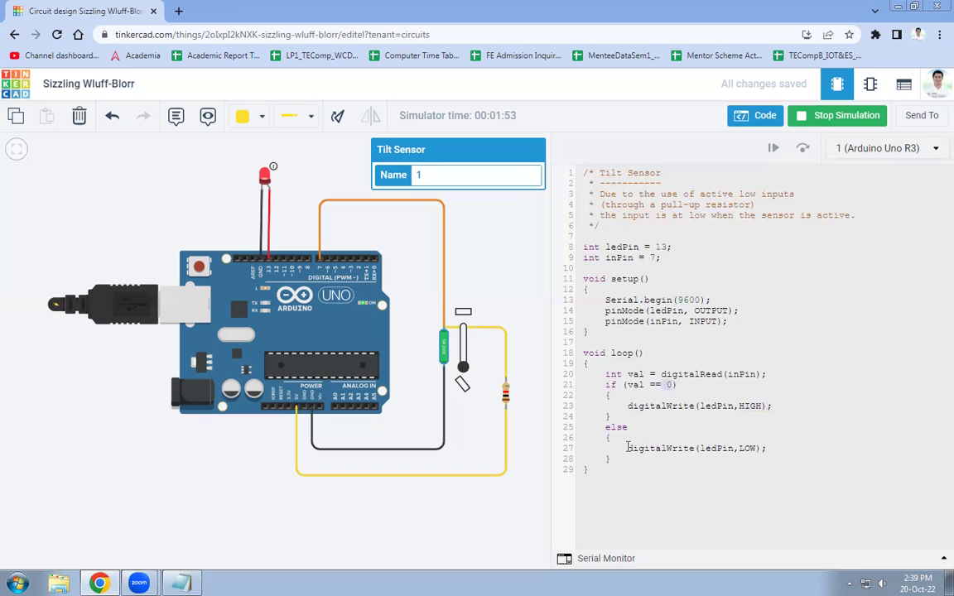
left_click(738, 448)
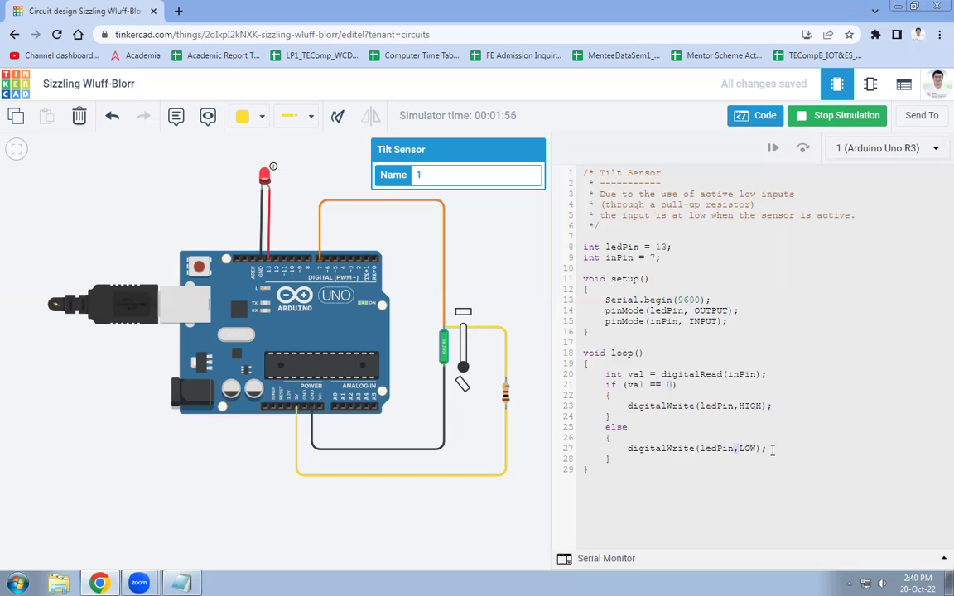